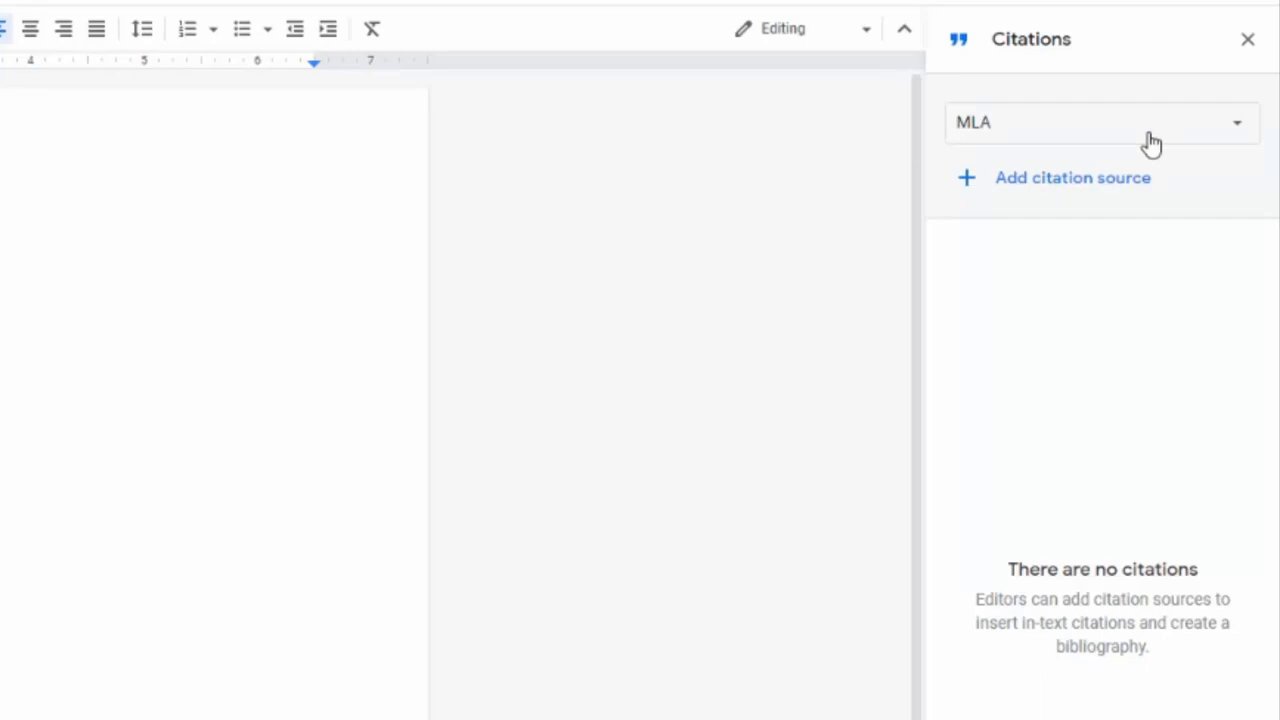
click(1240, 130)
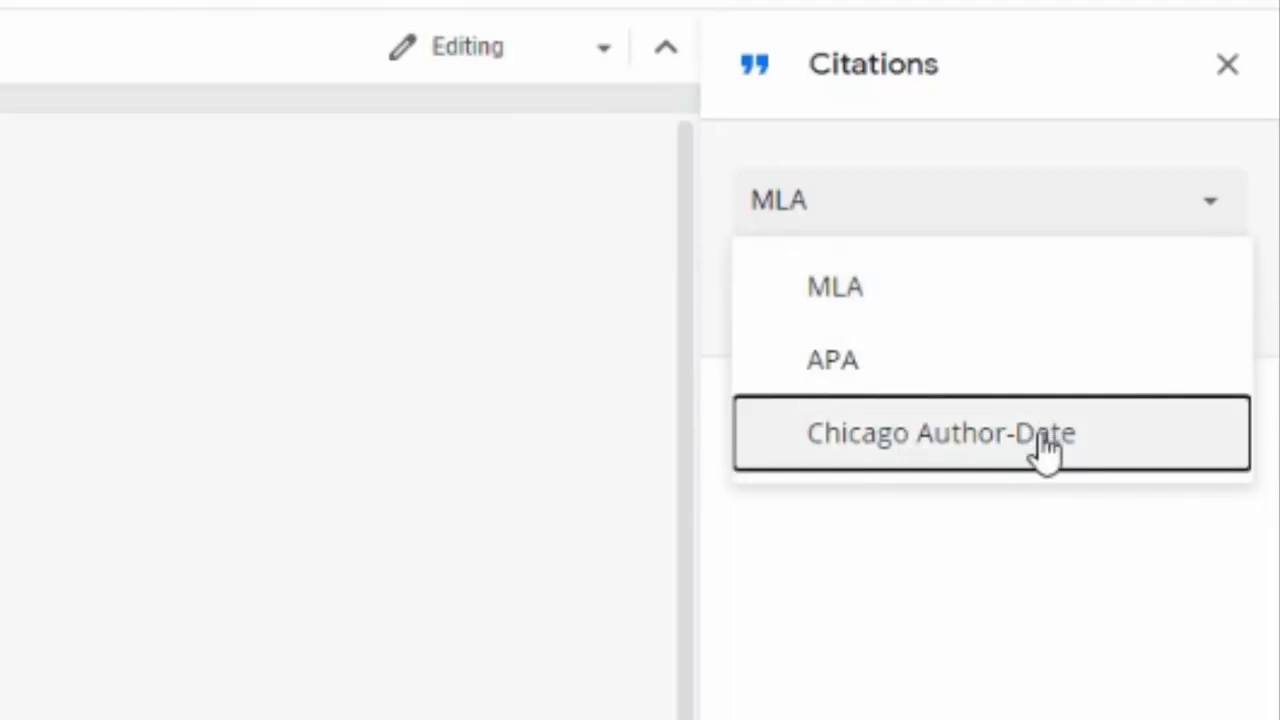
click(1008, 318)
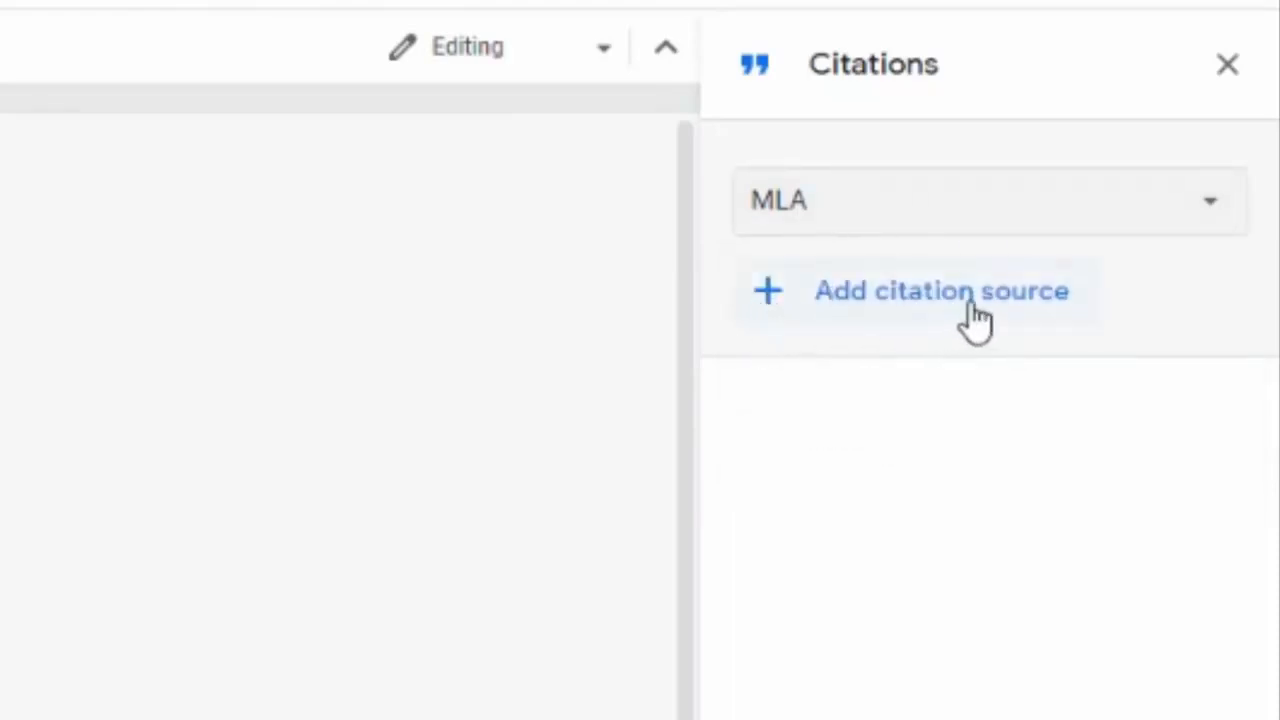
Step: Start a new citation source with type Book, accessed by Website
click(975, 320)
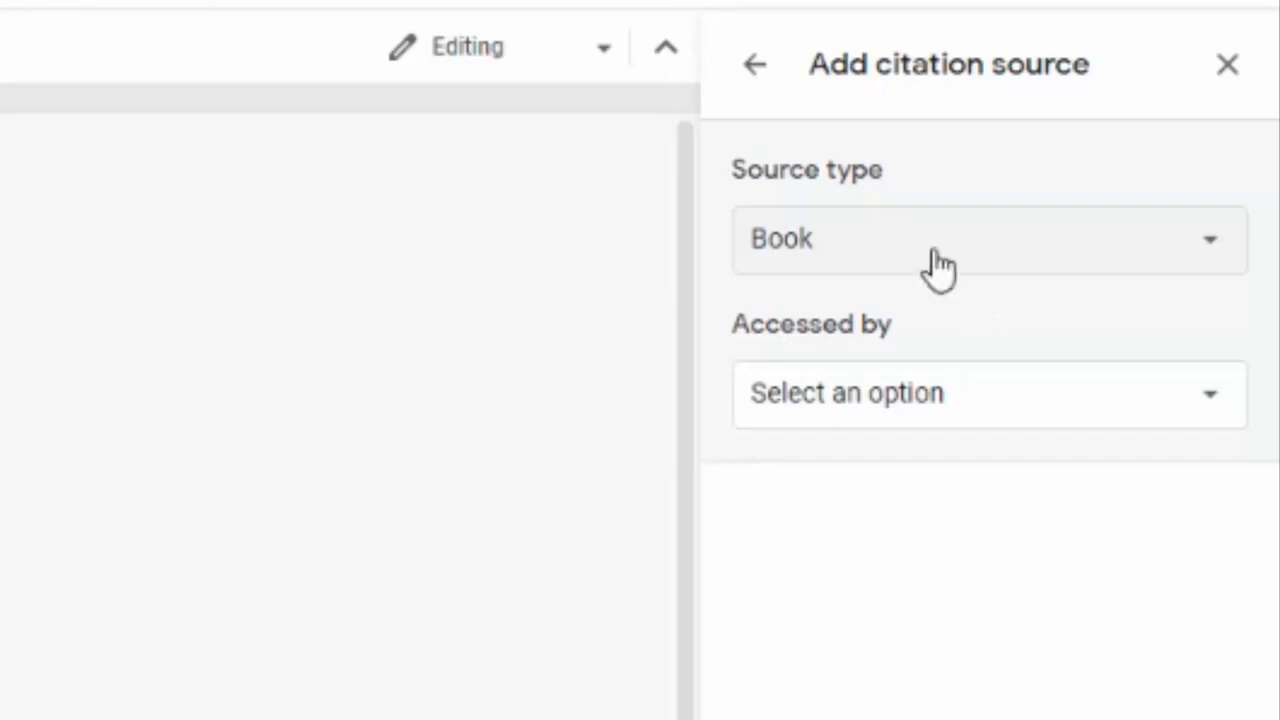
click(934, 263)
click(936, 325)
click(938, 385)
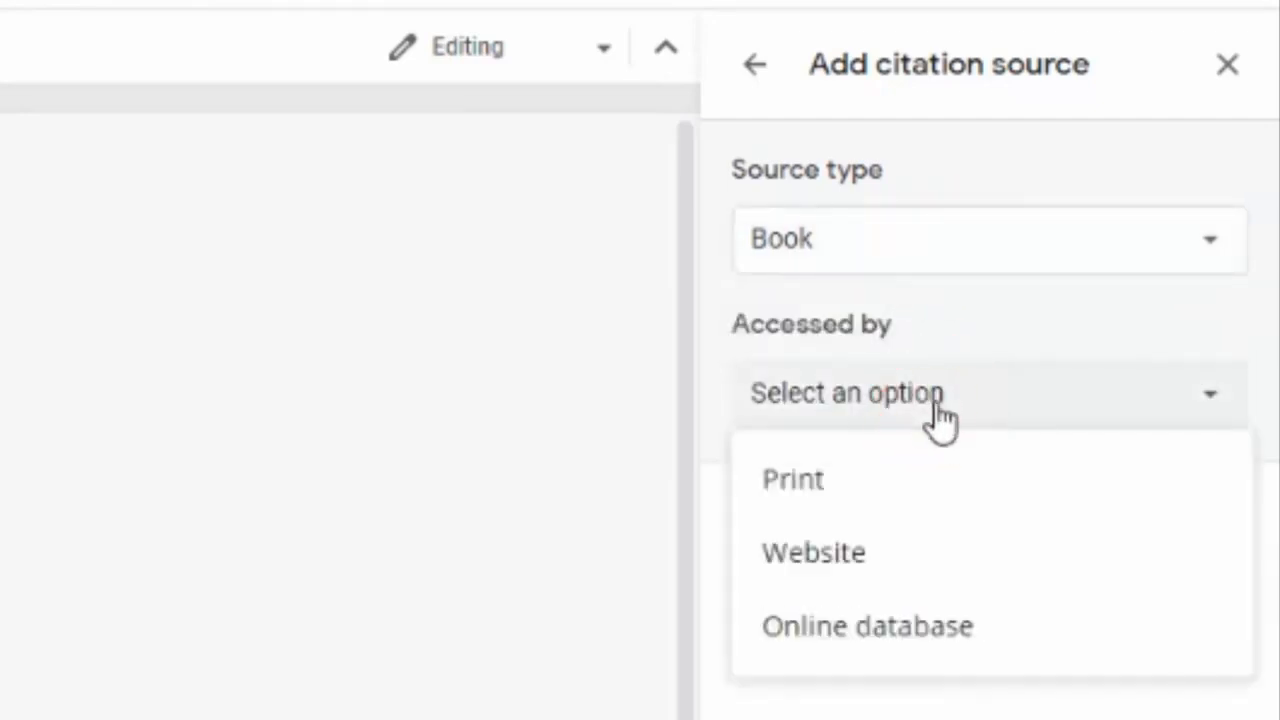
click(930, 550)
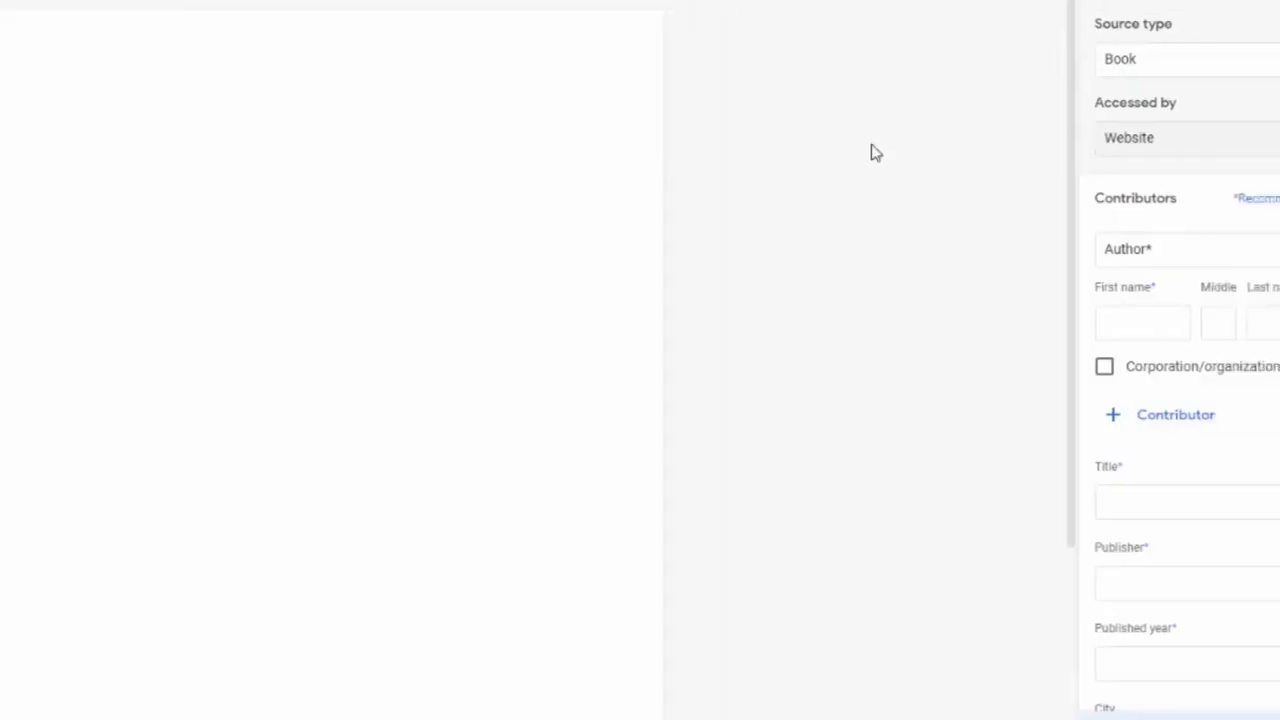
Step: Change the source type to Website, with Accessed by also set to Website
click(1134, 71)
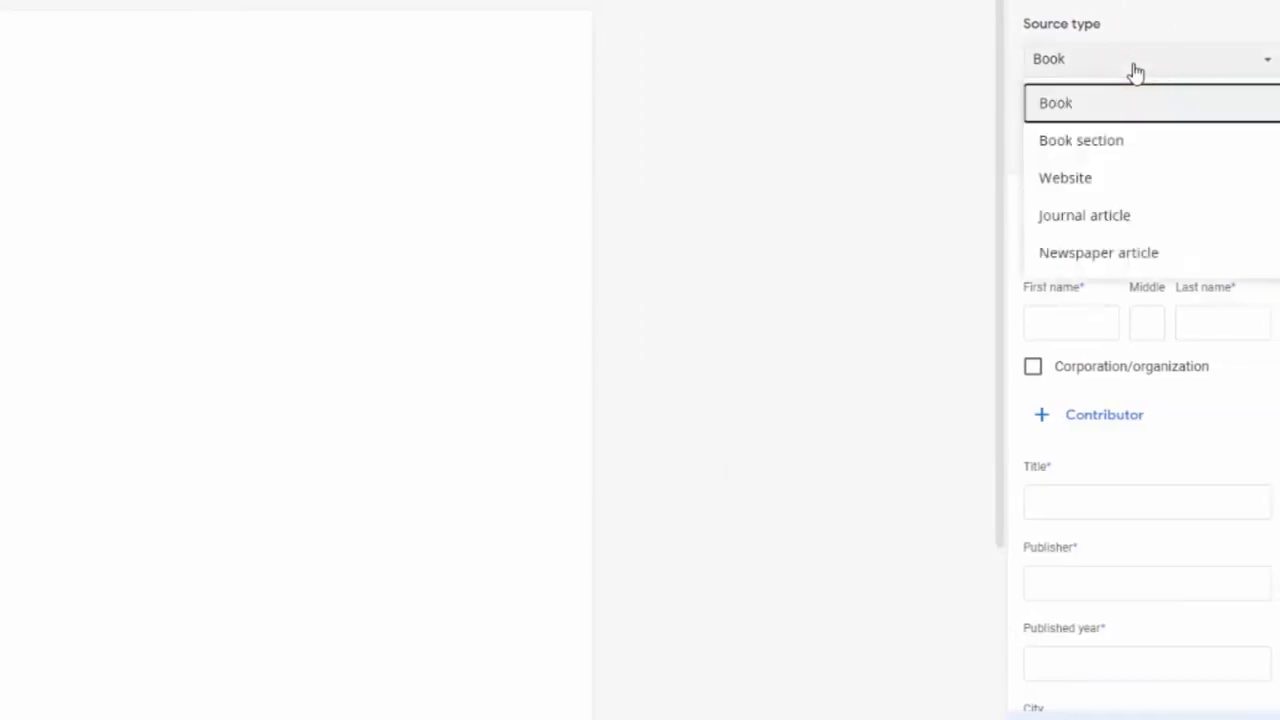
click(1127, 188)
click(1107, 129)
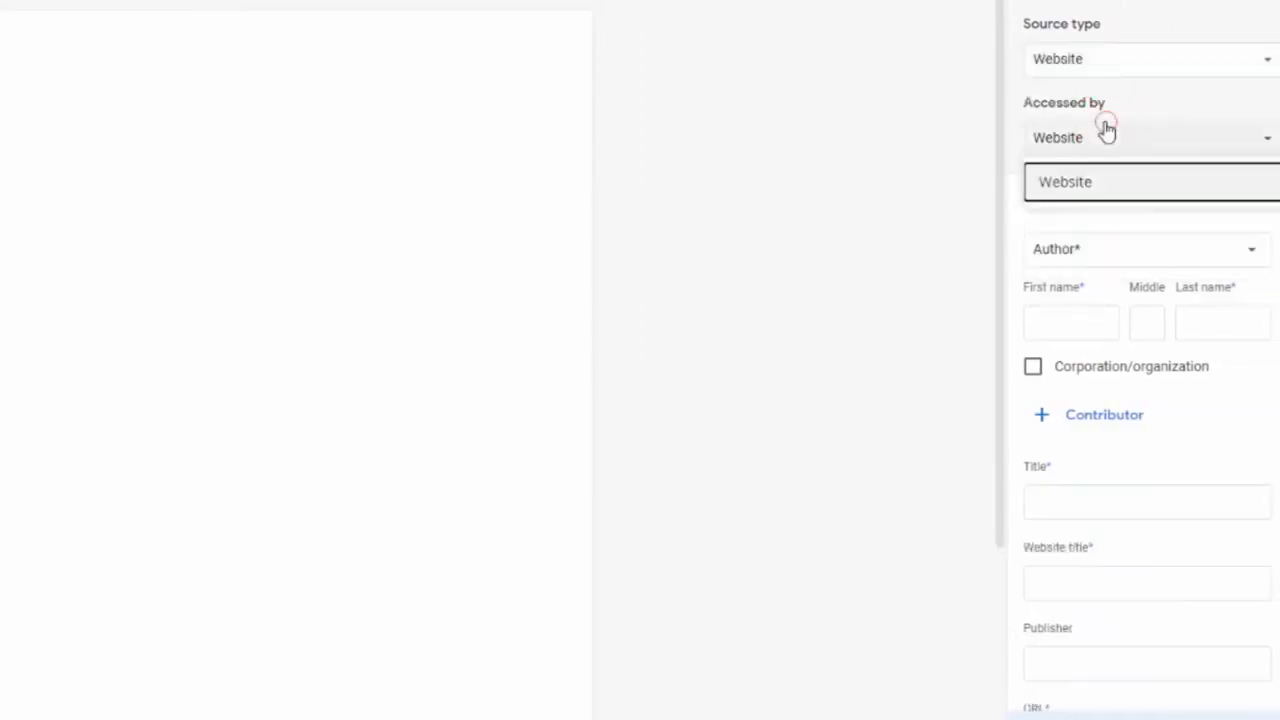
click(1115, 179)
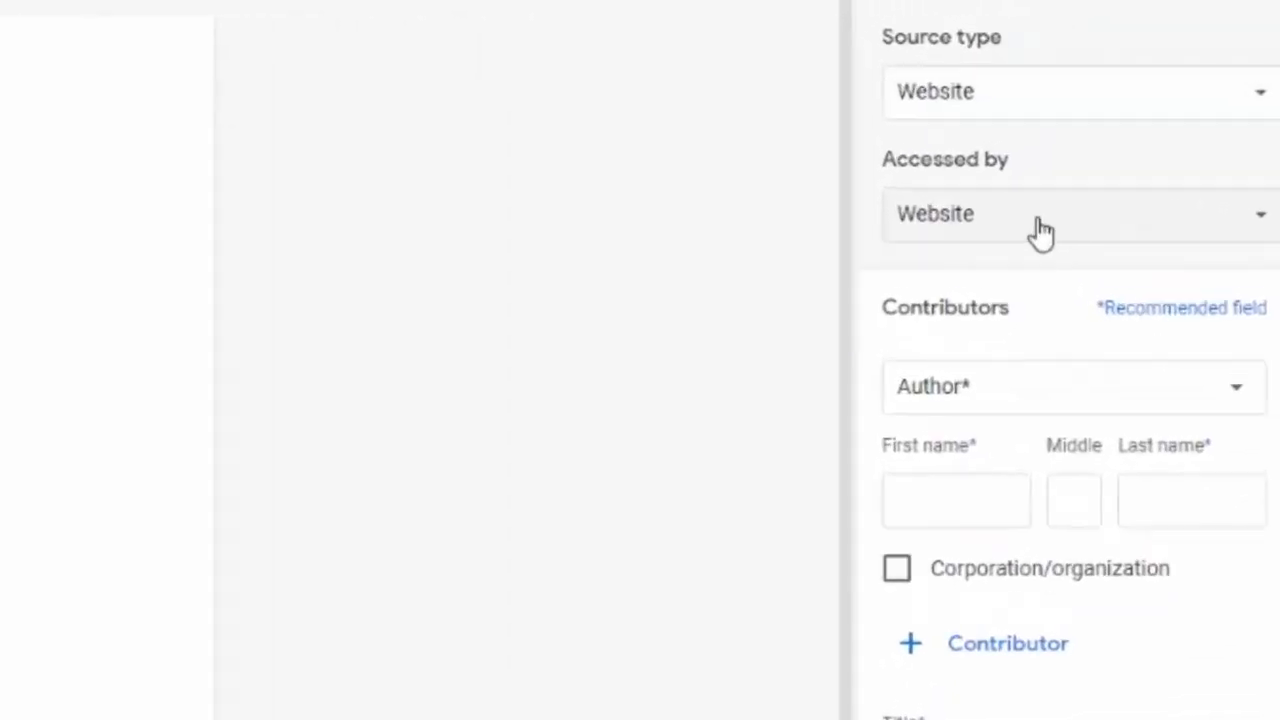
Step: Try Journal article as the source type, then switch back to Website
click(1038, 112)
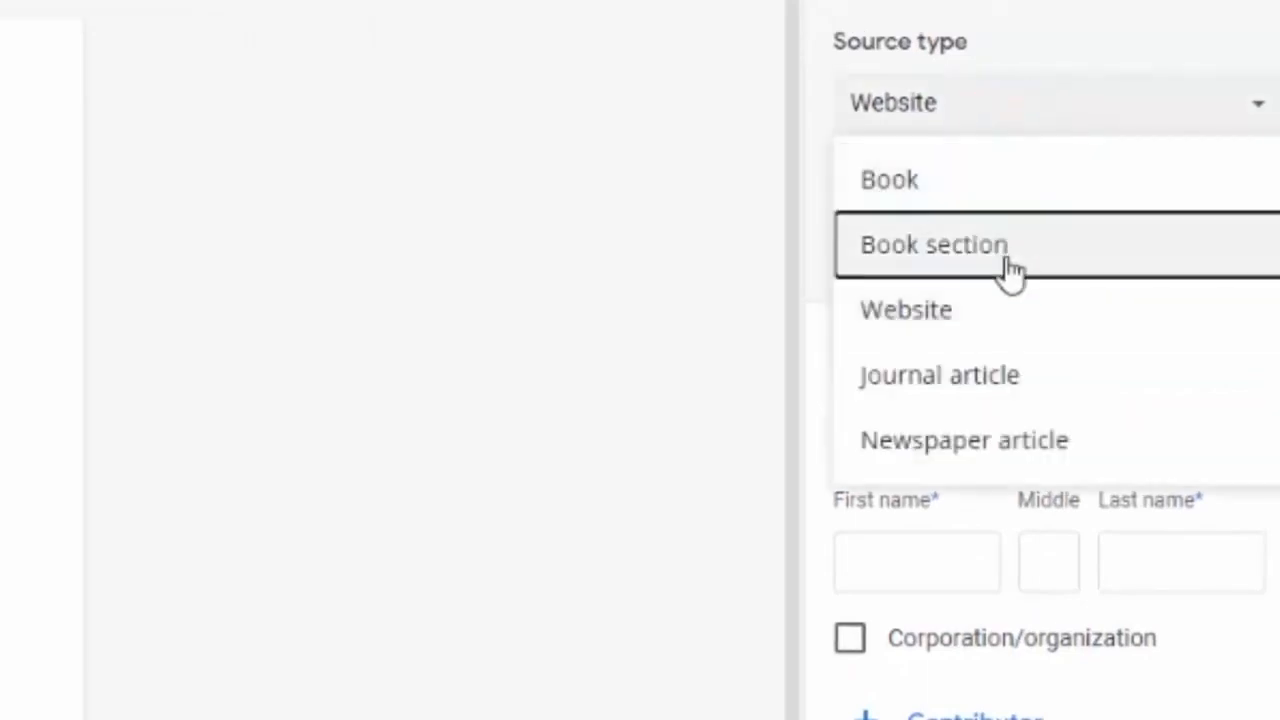
click(966, 378)
click(1016, 242)
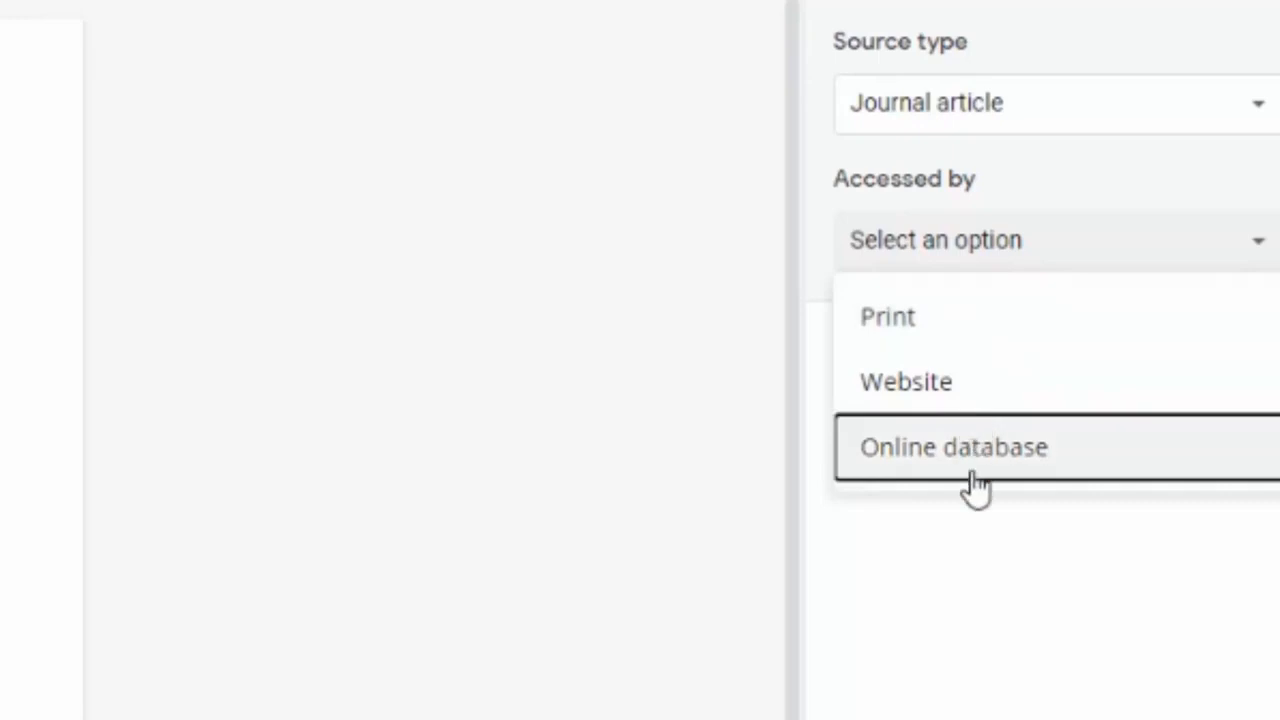
click(1010, 102)
click(1043, 328)
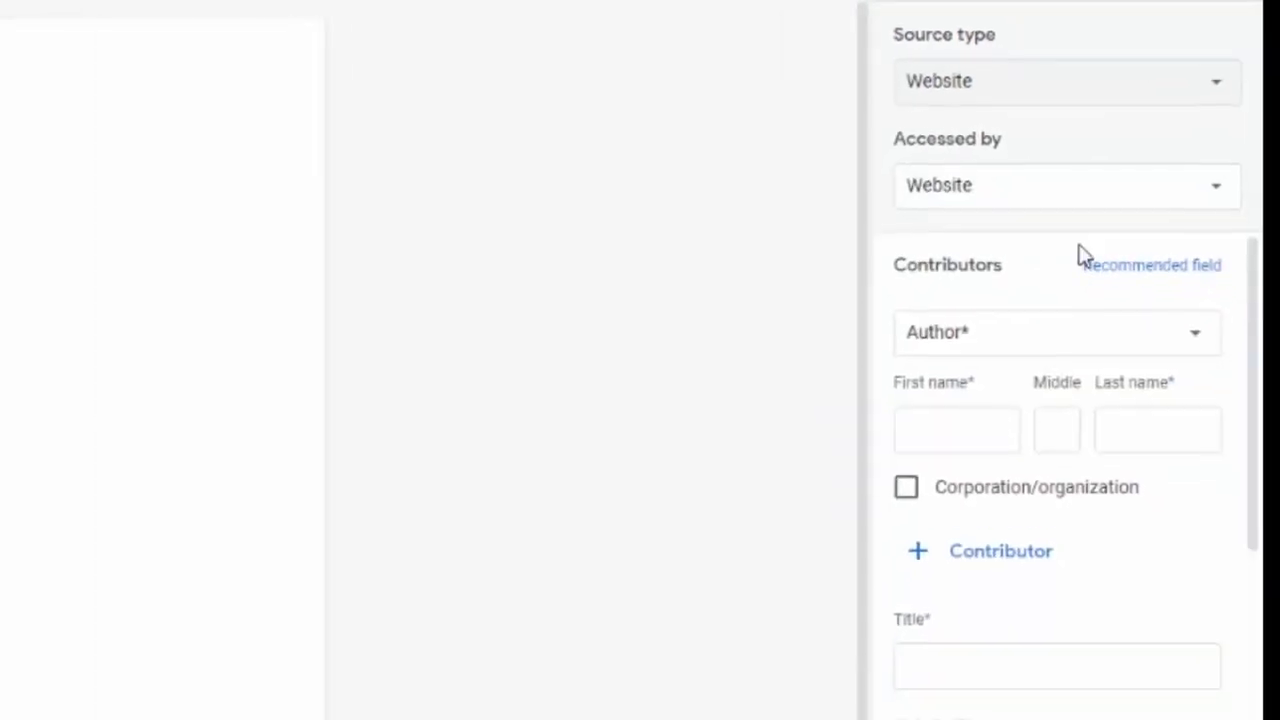
scroll(1018, 470, down, 7)
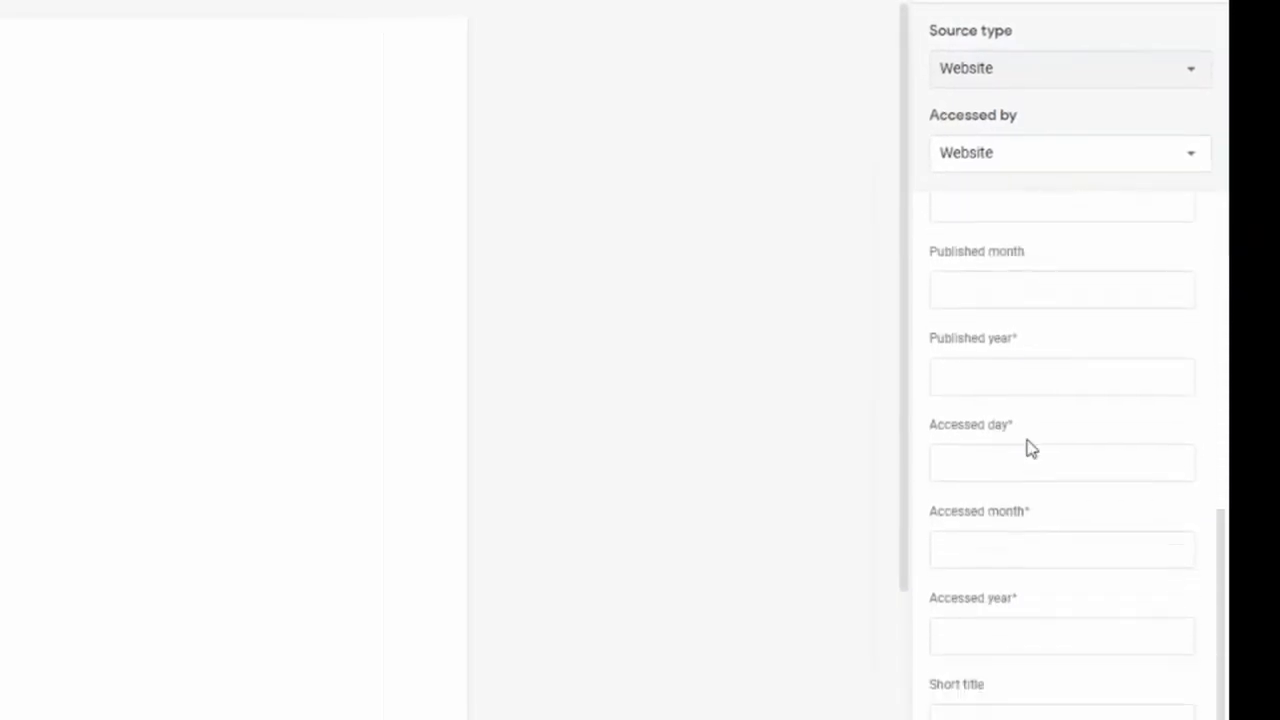
scroll(1030, 449, up, 5)
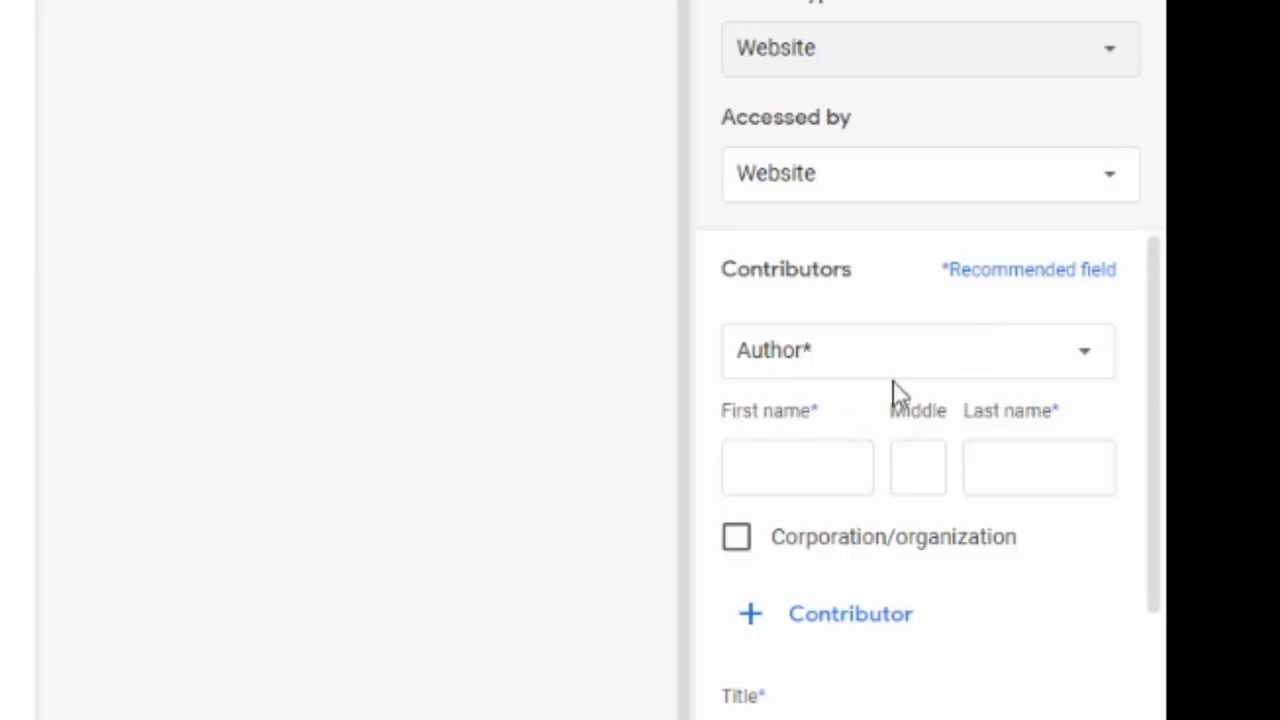
Step: Enter the author's first name, middle initial and last name, keeping the Author role
click(1014, 294)
click(925, 382)
click(927, 381)
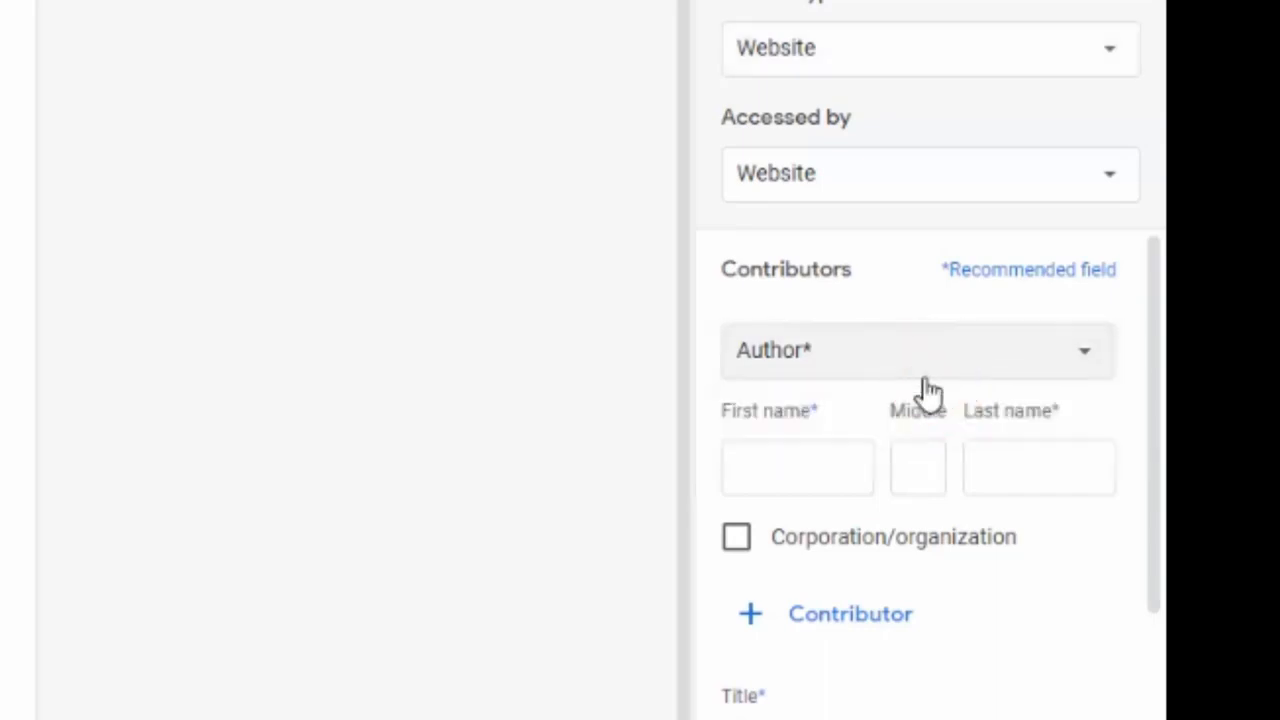
click(845, 463)
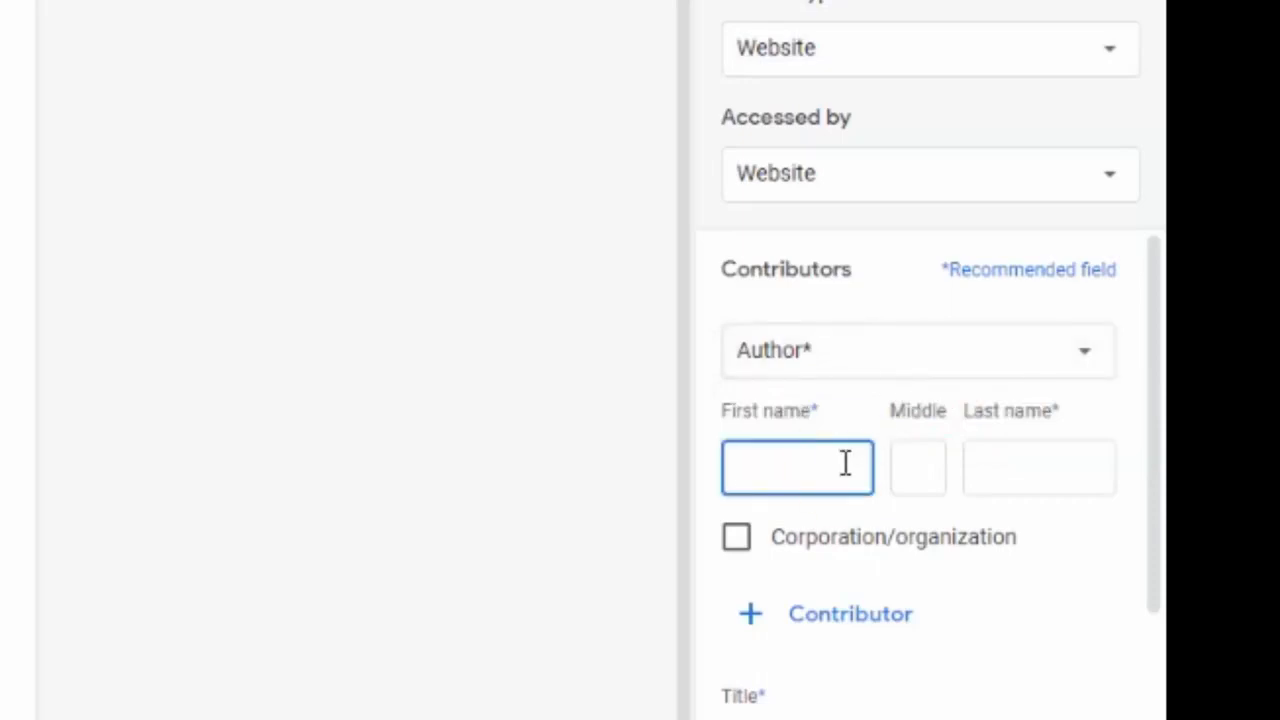
text(John)
key(Tab)
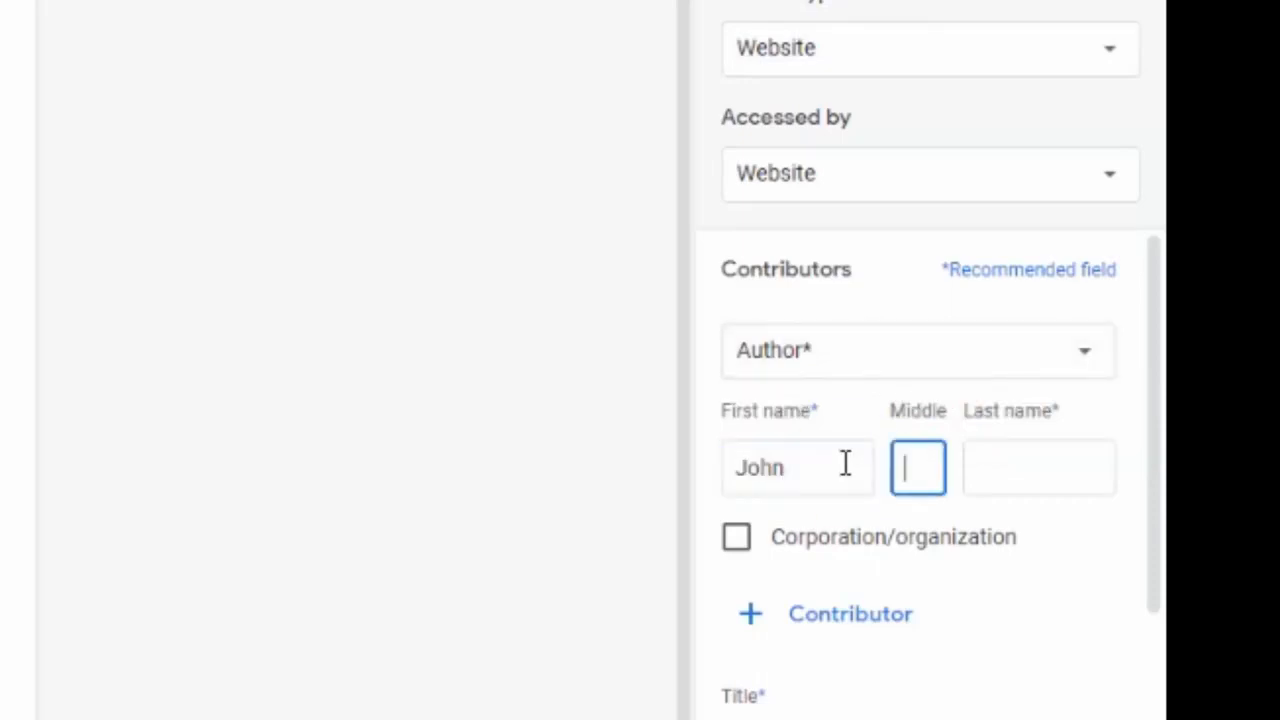
text(Q)
key(Tab)
text(Smith)
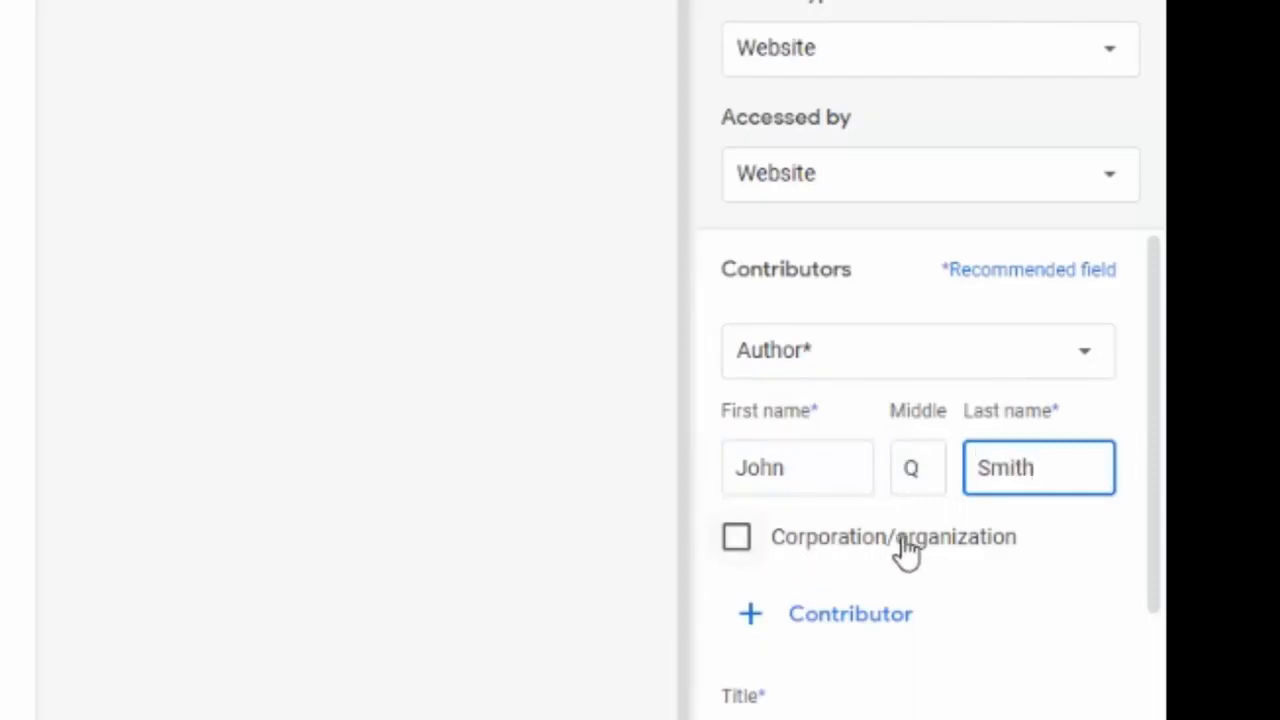
Step: Add a second contributor entry, then remove it again
click(790, 478)
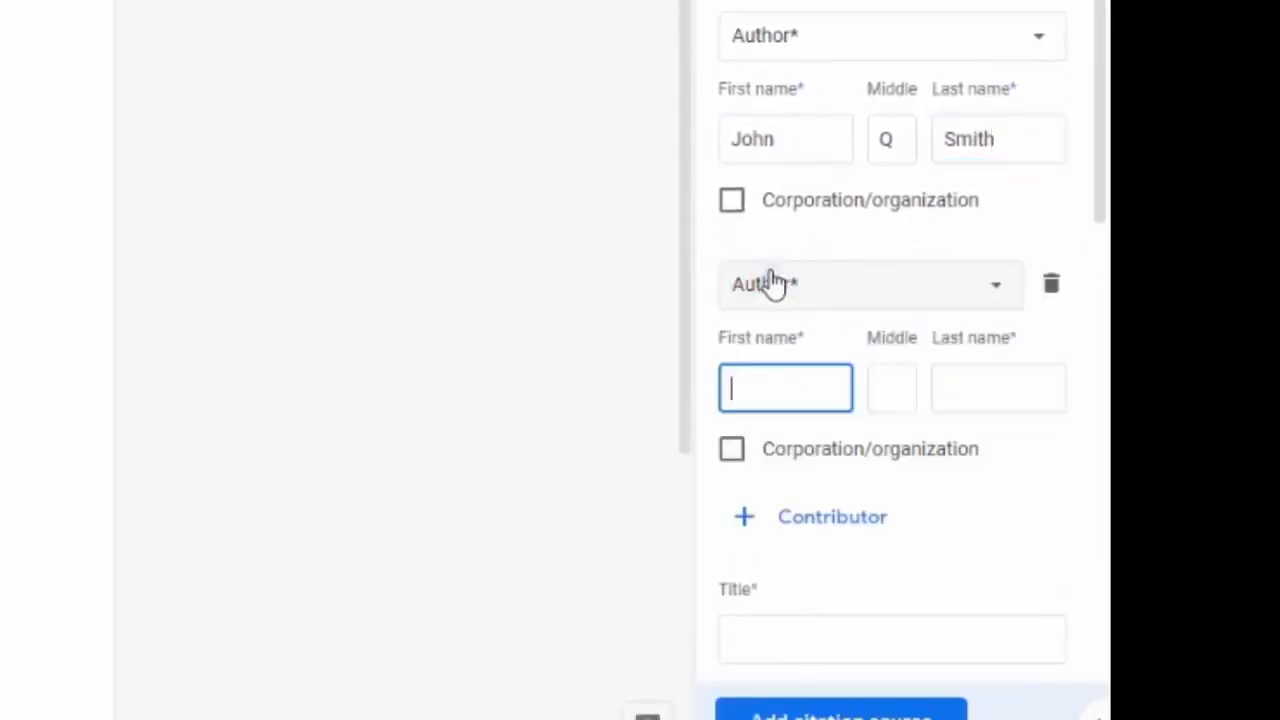
click(803, 493)
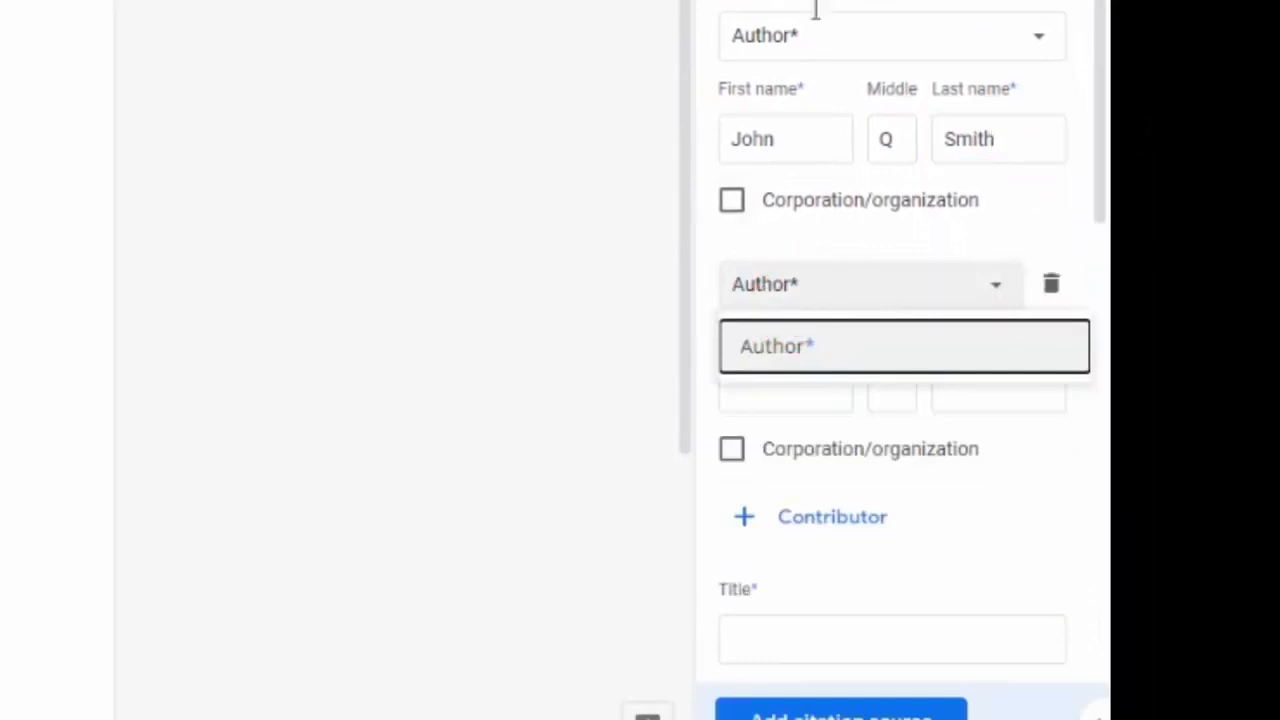
click(873, 289)
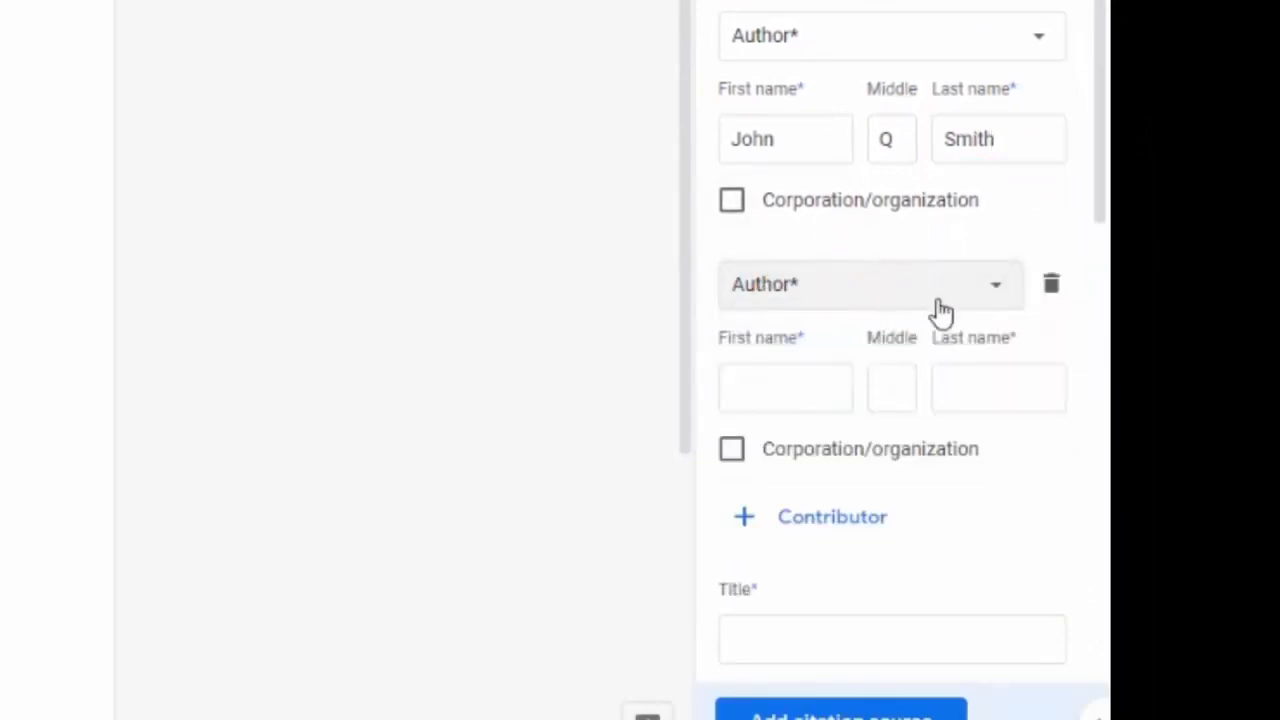
click(1051, 289)
click(971, 398)
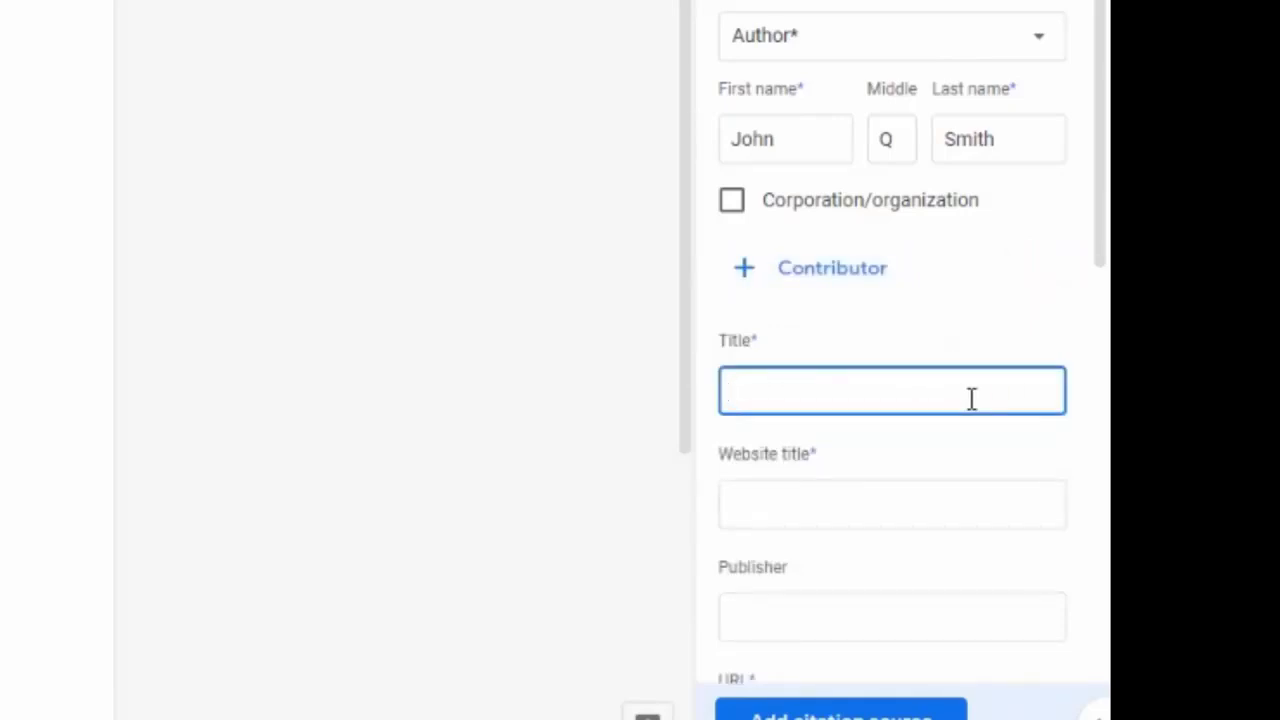
Step: Enter title 'Puppies are Better than Kittens', website 'Puppies R Us' and URL 'pru .org/pabtk'
text(Puppies are Better than )
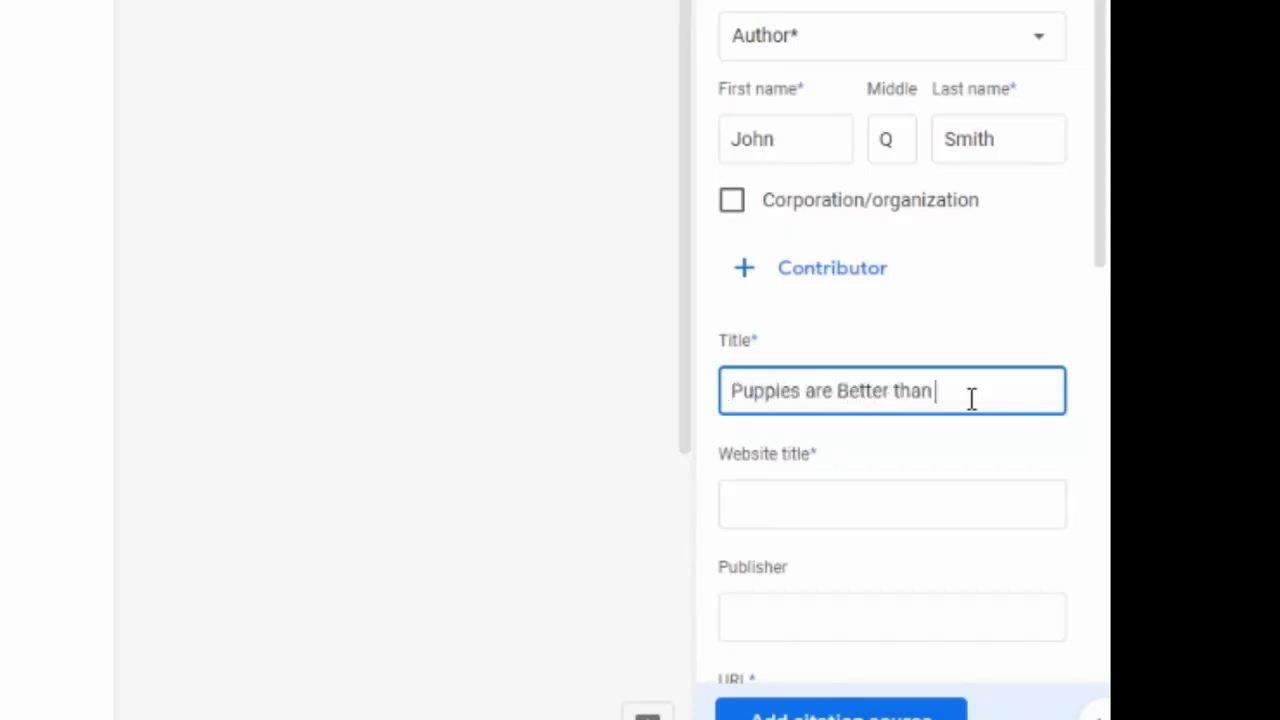
text(Kittens)
key(Tab)
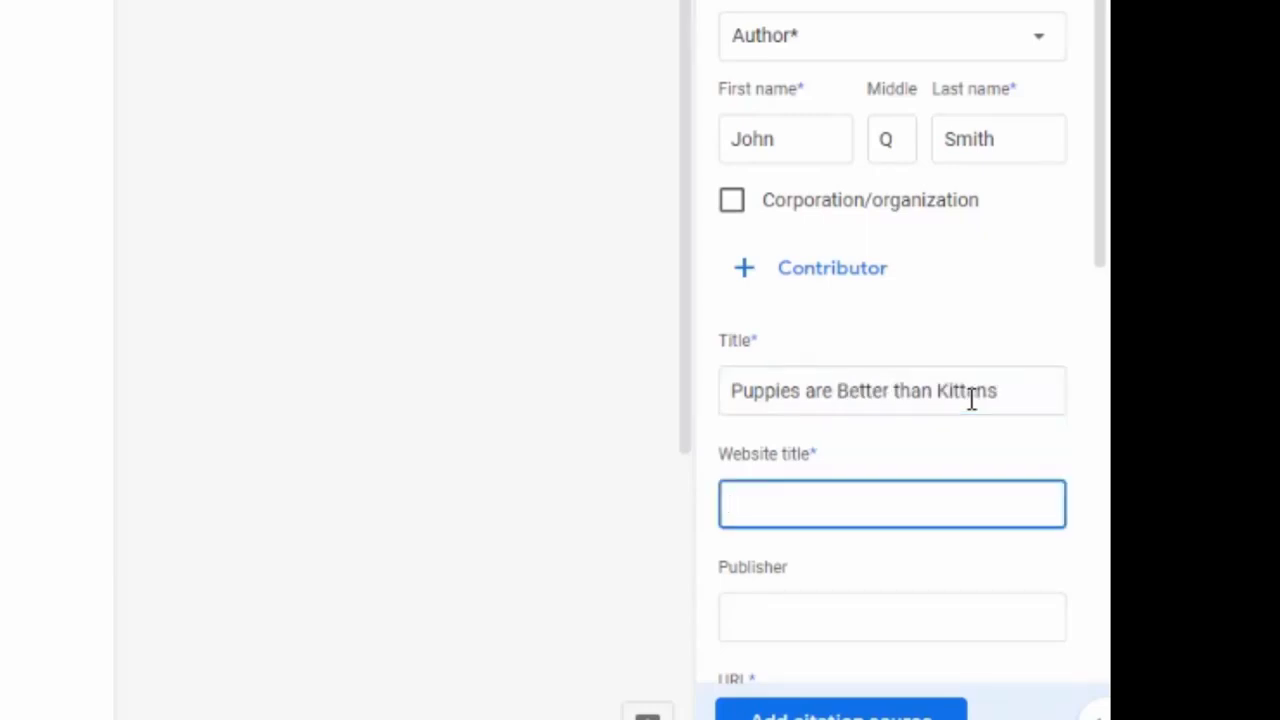
text(Puppies R Us)
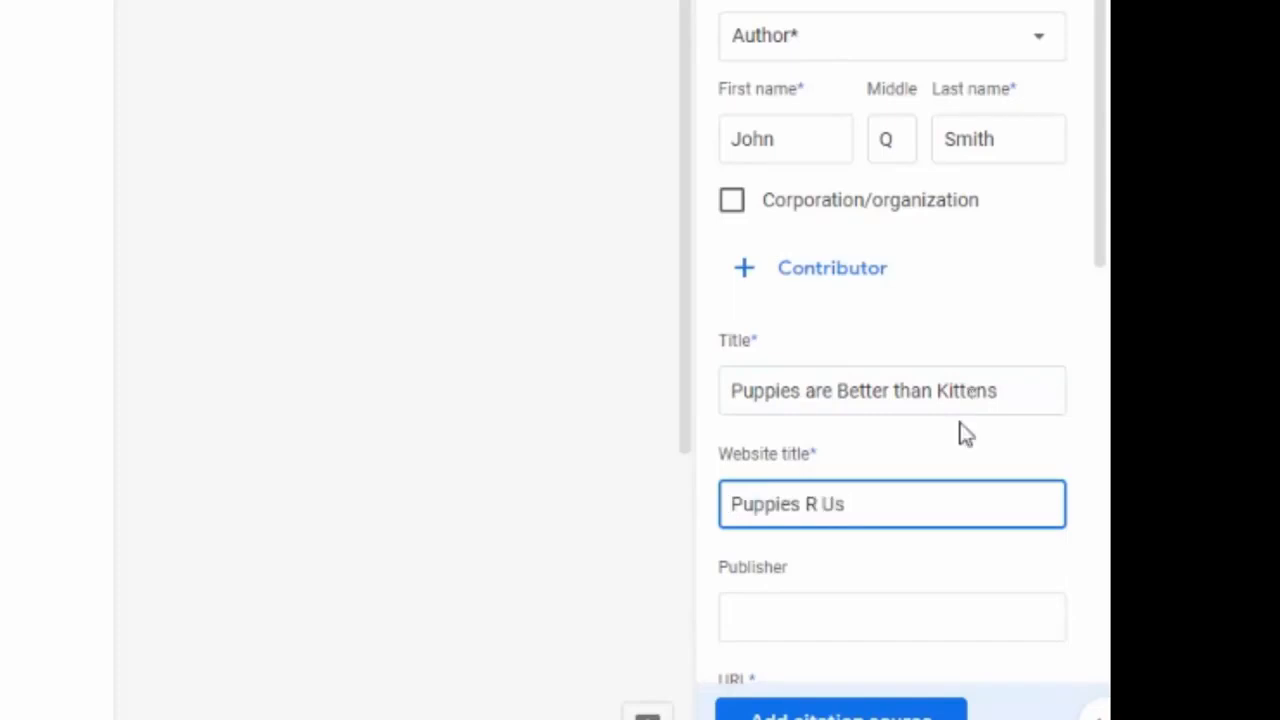
scroll(954, 350, down, 2)
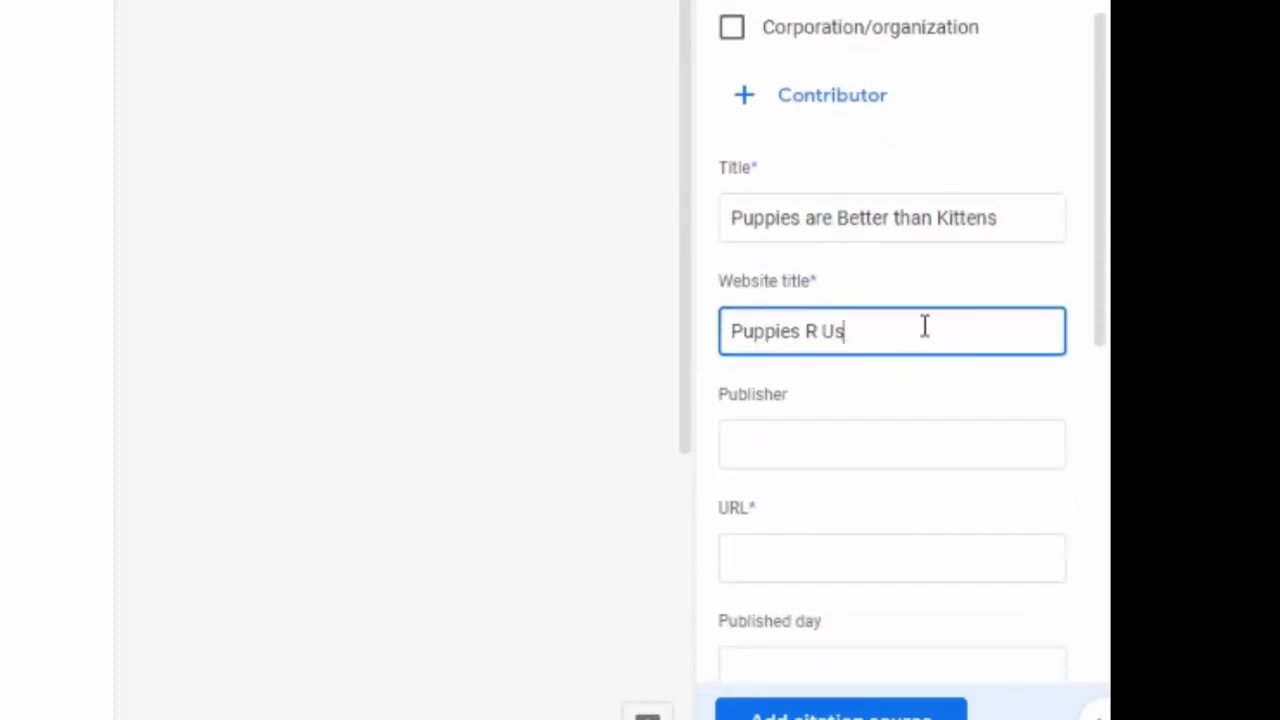
scroll(926, 329, down, 2)
click(823, 294)
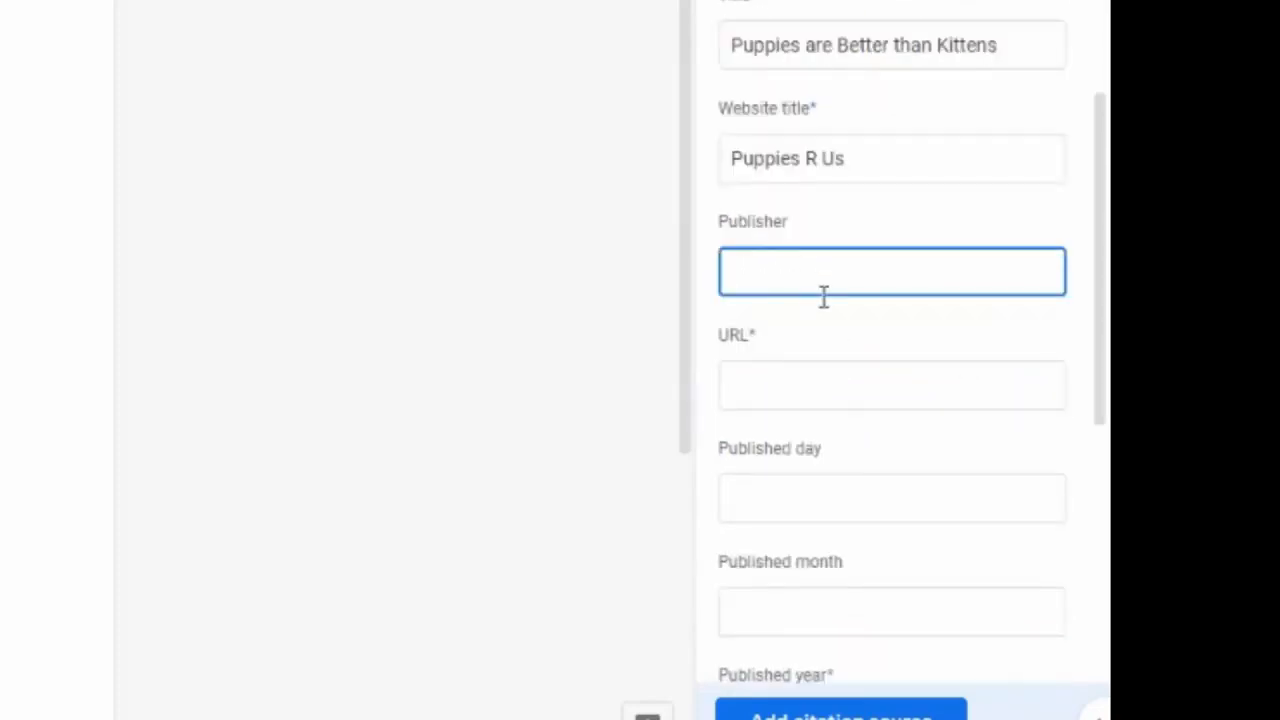
click(811, 373)
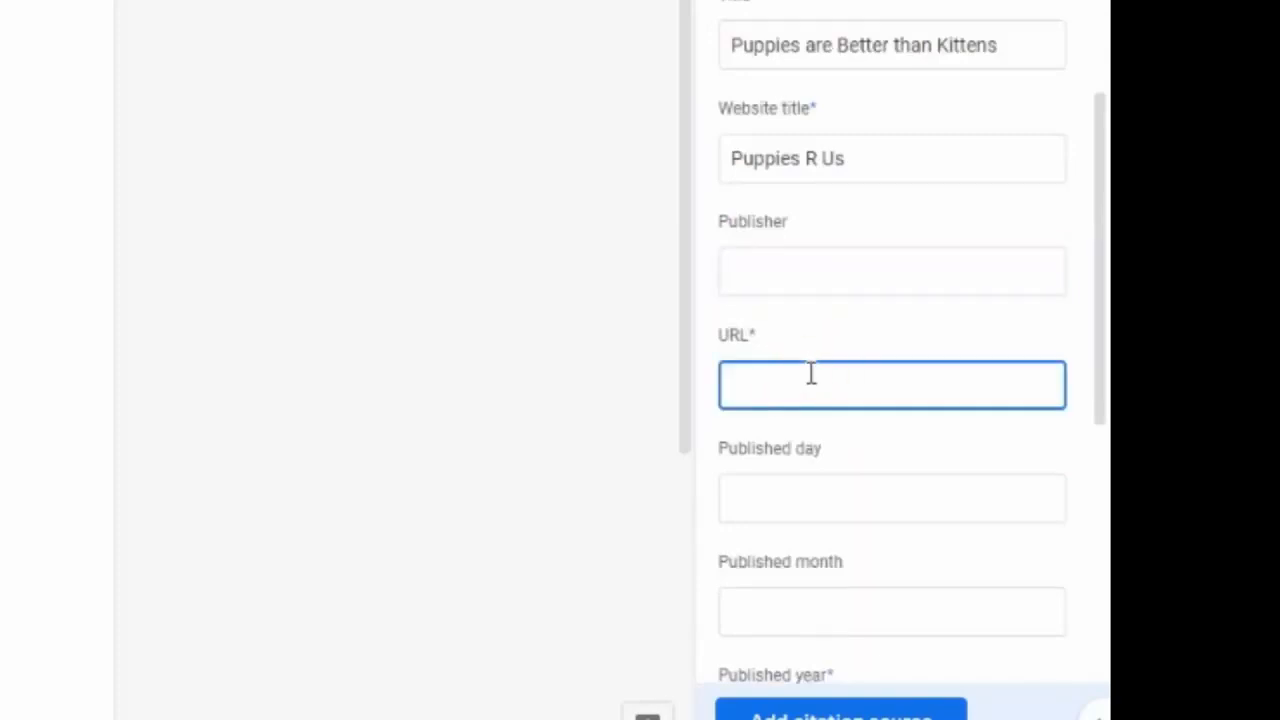
text(pru .org/)
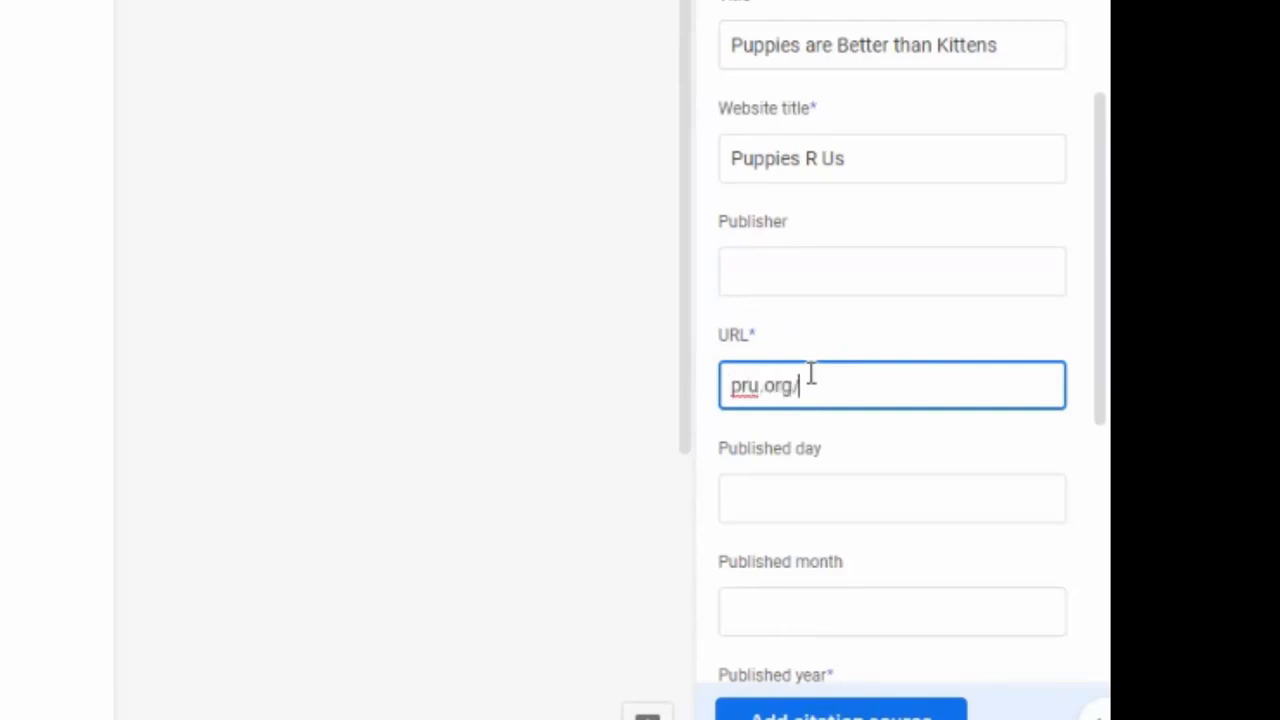
text(pabtk)
Step: Set the published date to 04 Sep. 2019
click(843, 480)
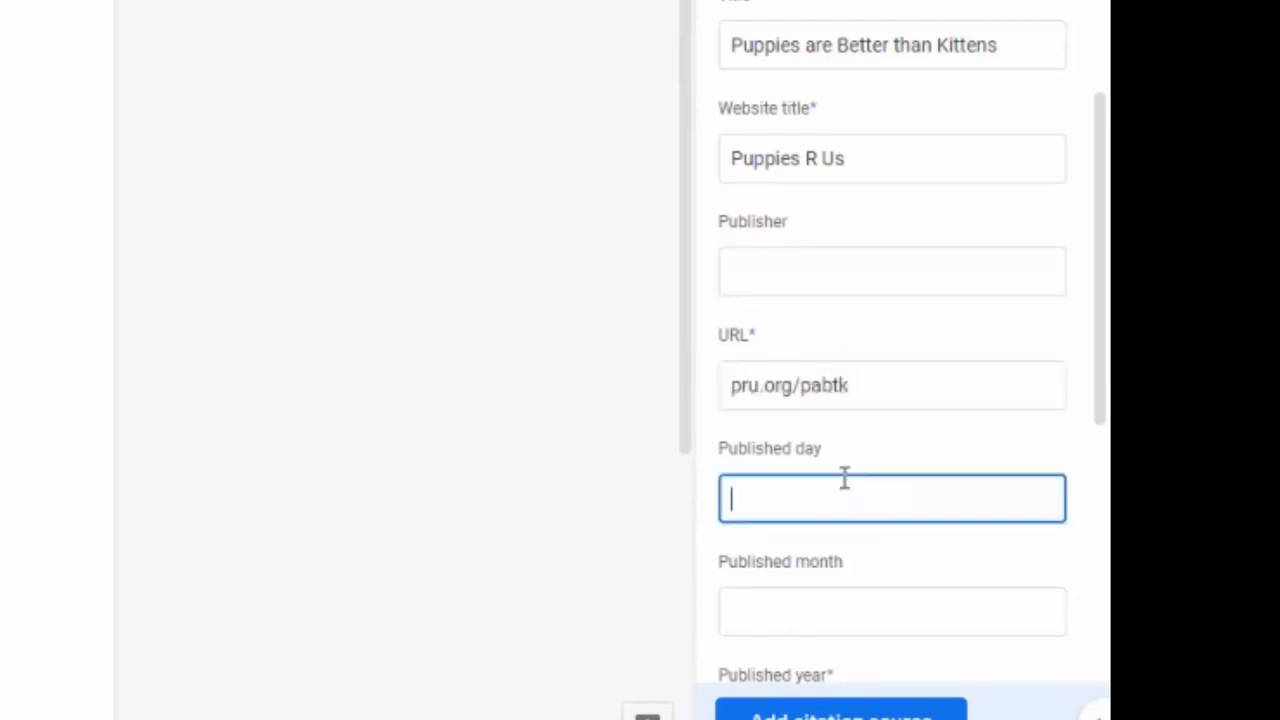
scroll(843, 478, down, 3)
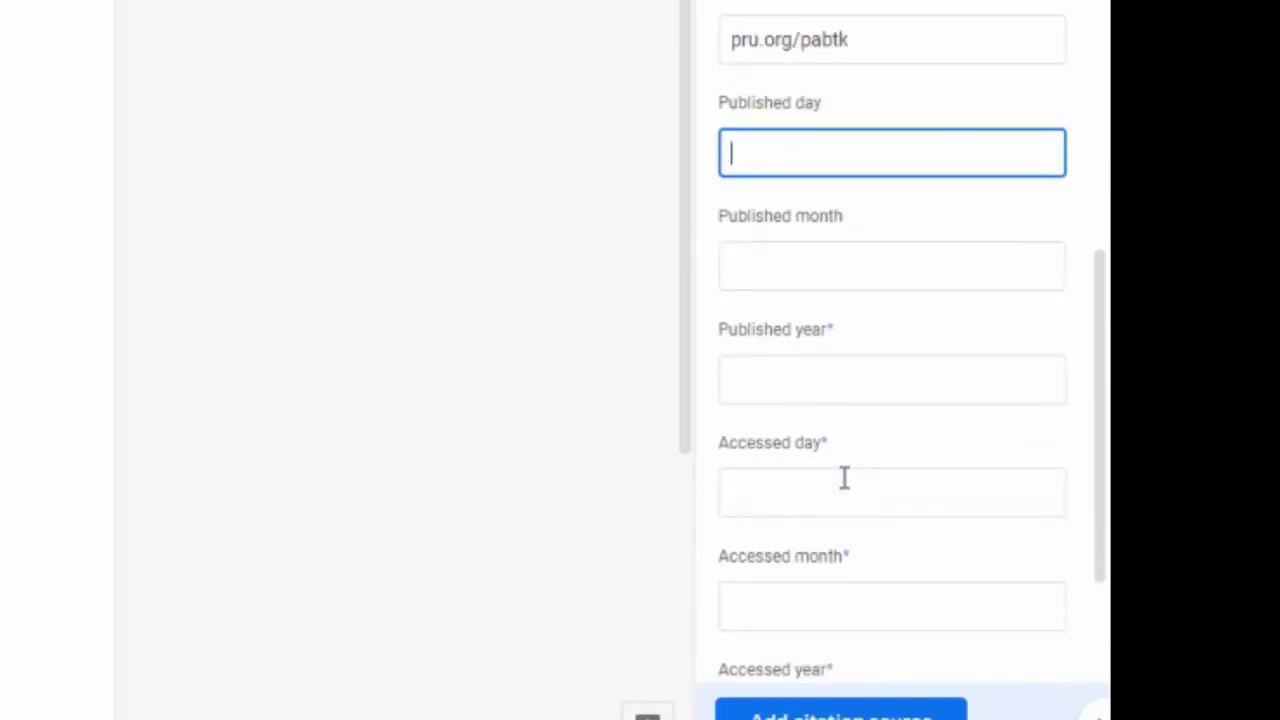
text(04)
click(908, 248)
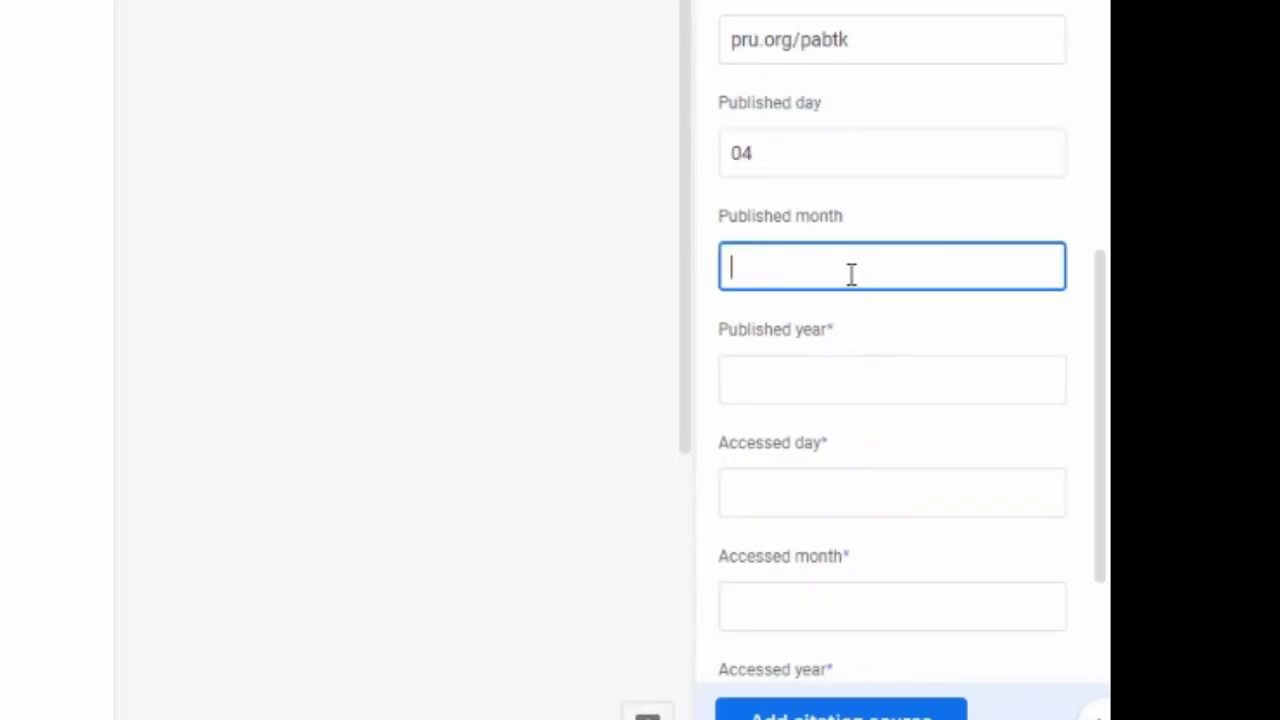
text(September)
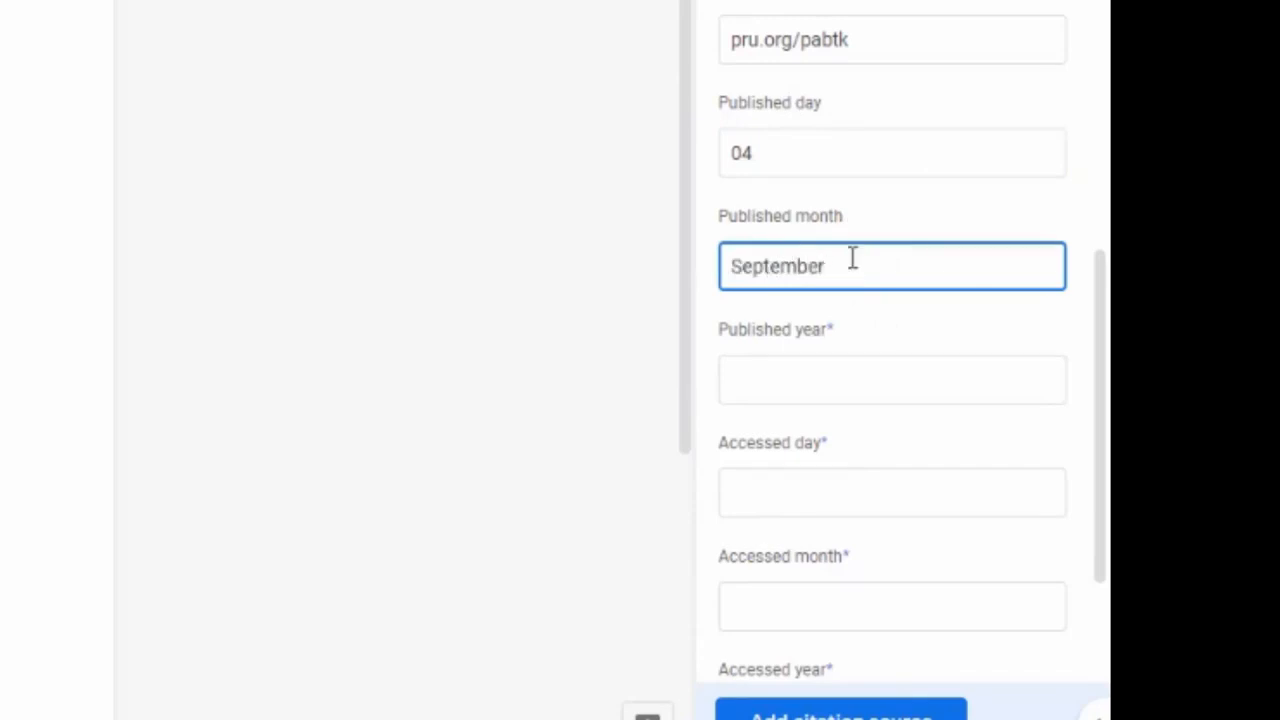
key(BackSpace)
key(BackSpace)
key(BackSpace)
key(BackSpace)
key(BackSpace)
key(BackSpace)
text(.)
key(Tab)
text(2020)
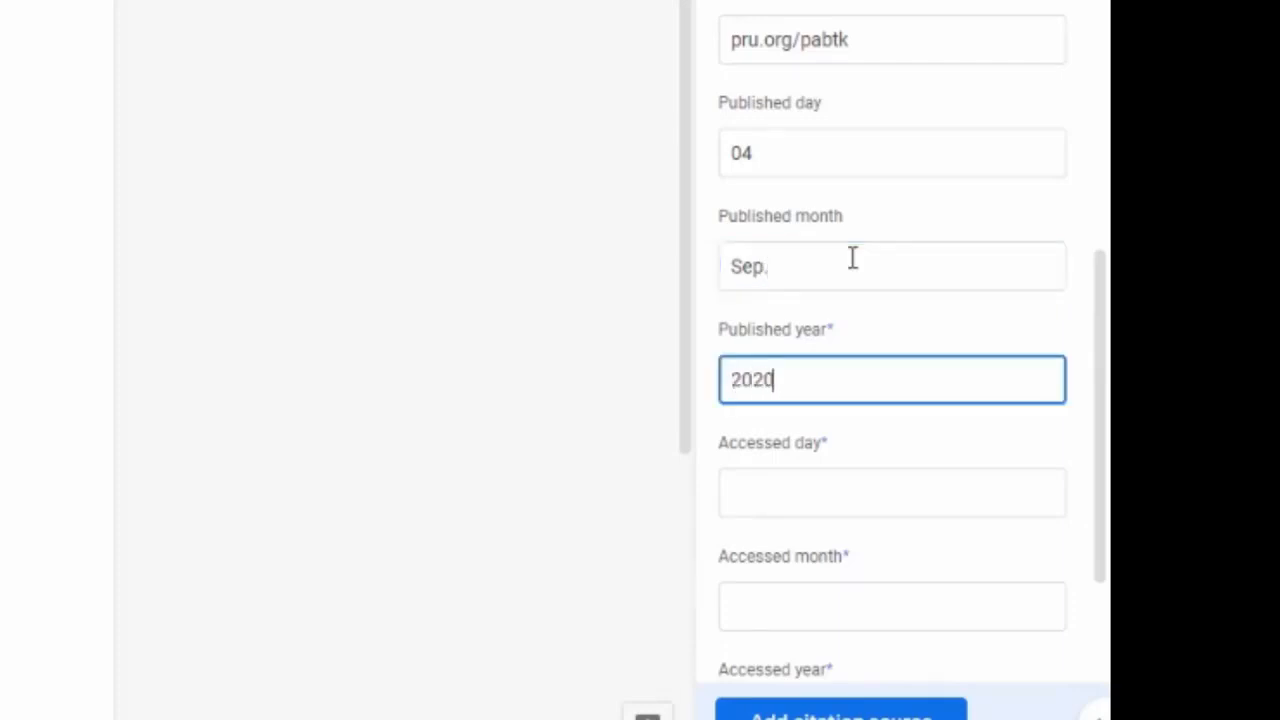
key(BackSpace)
key(BackSpace)
text(19)
Step: Set the accessed date to 12 Oct. 2020
scroll(851, 260, down, 2)
click(817, 286)
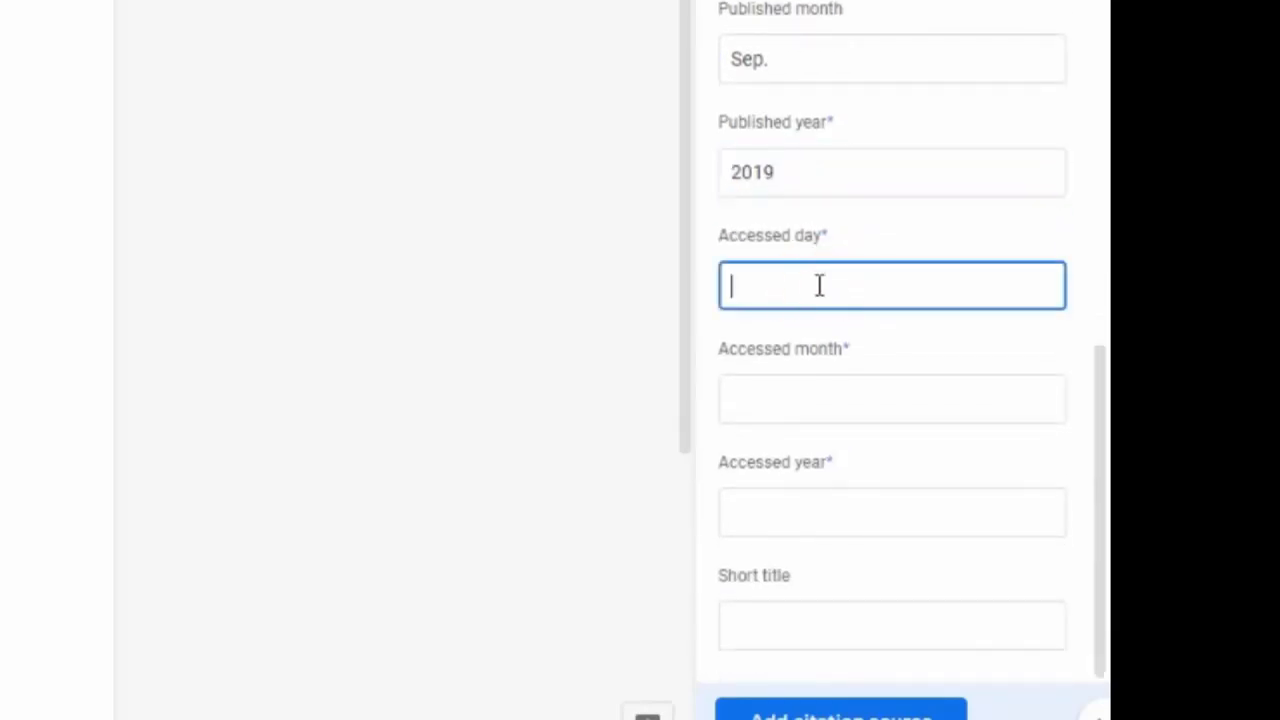
text(12)
key(Tab)
text(Oct.)
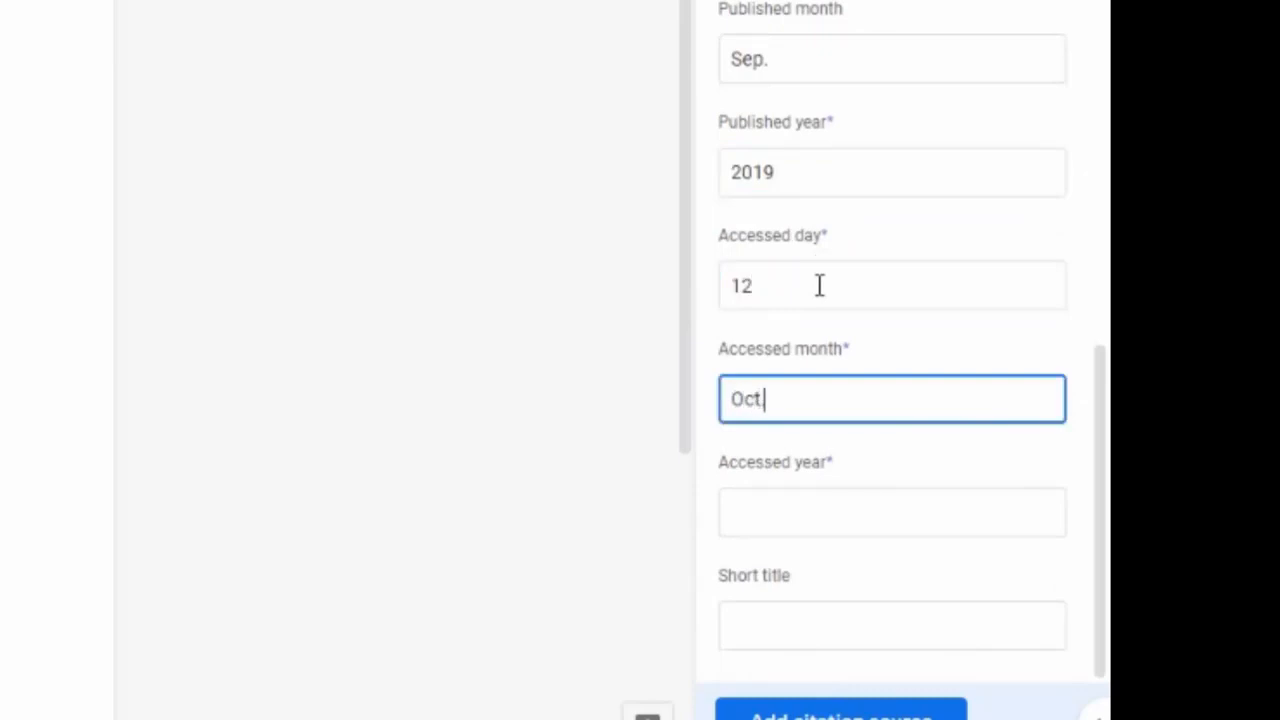
key(Tab)
text(2020)
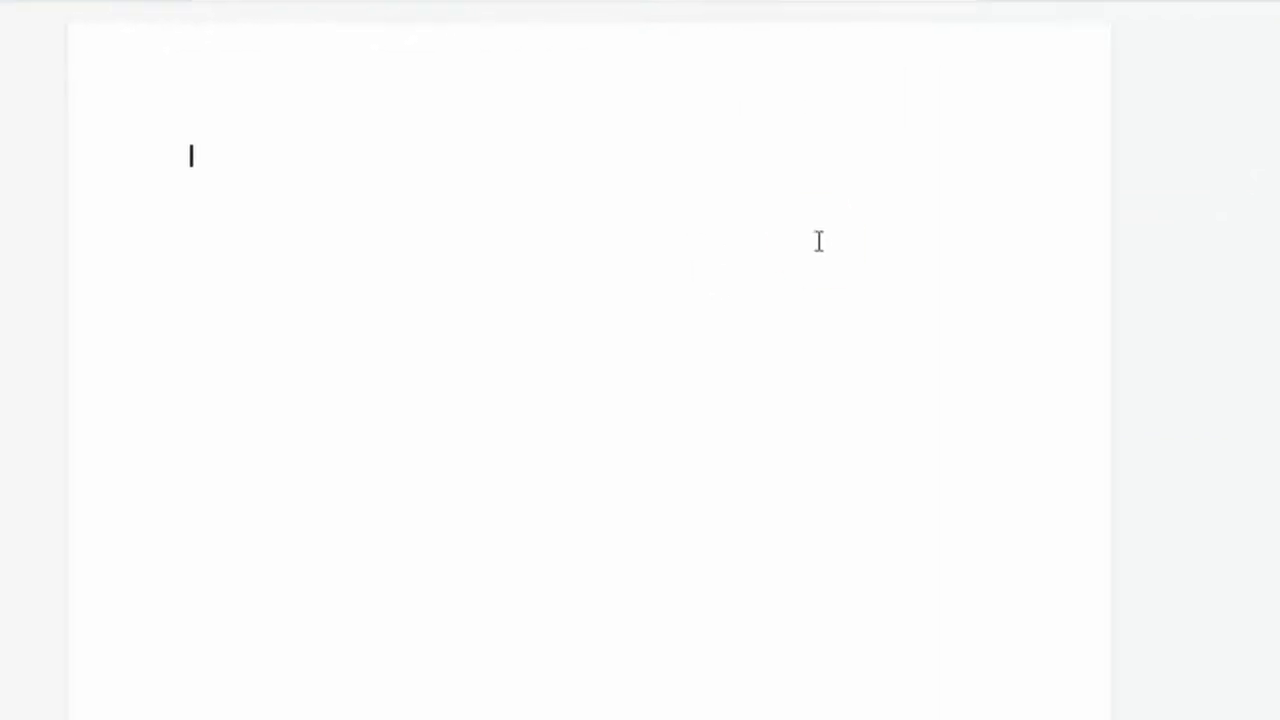
Step: Type a gibberish placeholder paragraph ending with an opening quotation
text(Fgljfd;gkjsfdkj;bjknvn ;kd;oj.kmnc k)
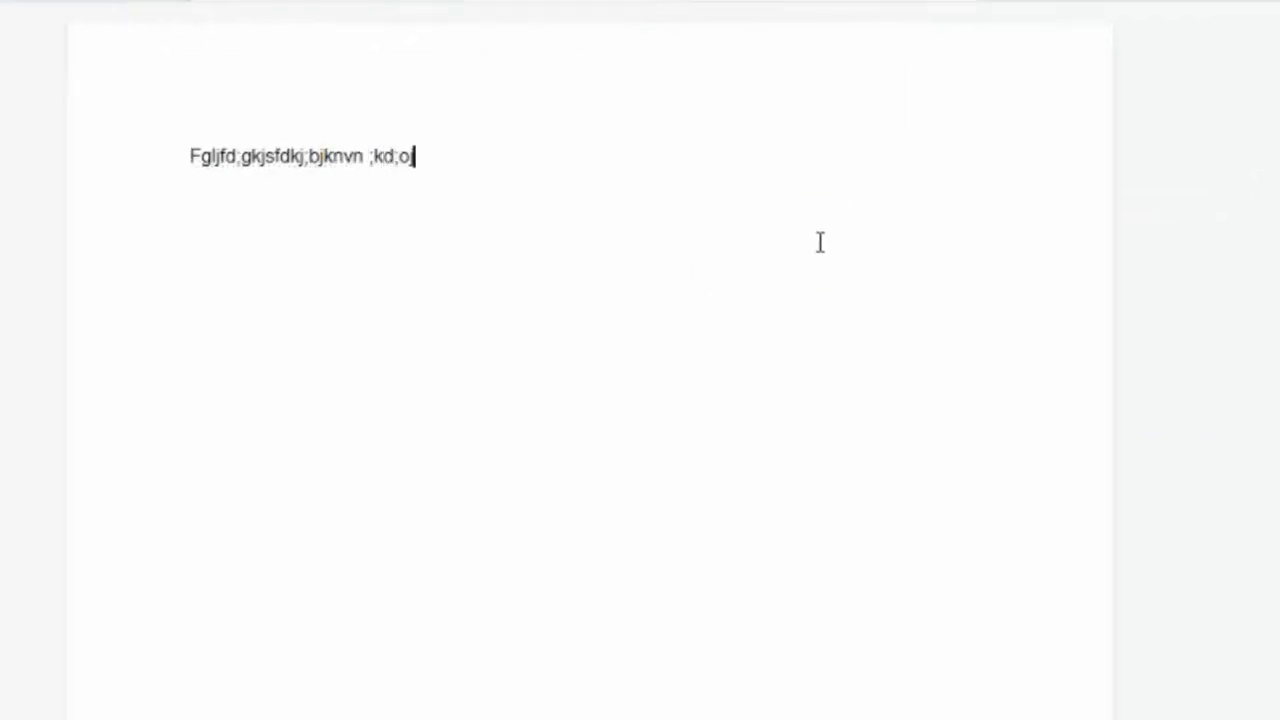
text(sd;o  v;ojfn;ok d,.m  nd;lknbl;n )
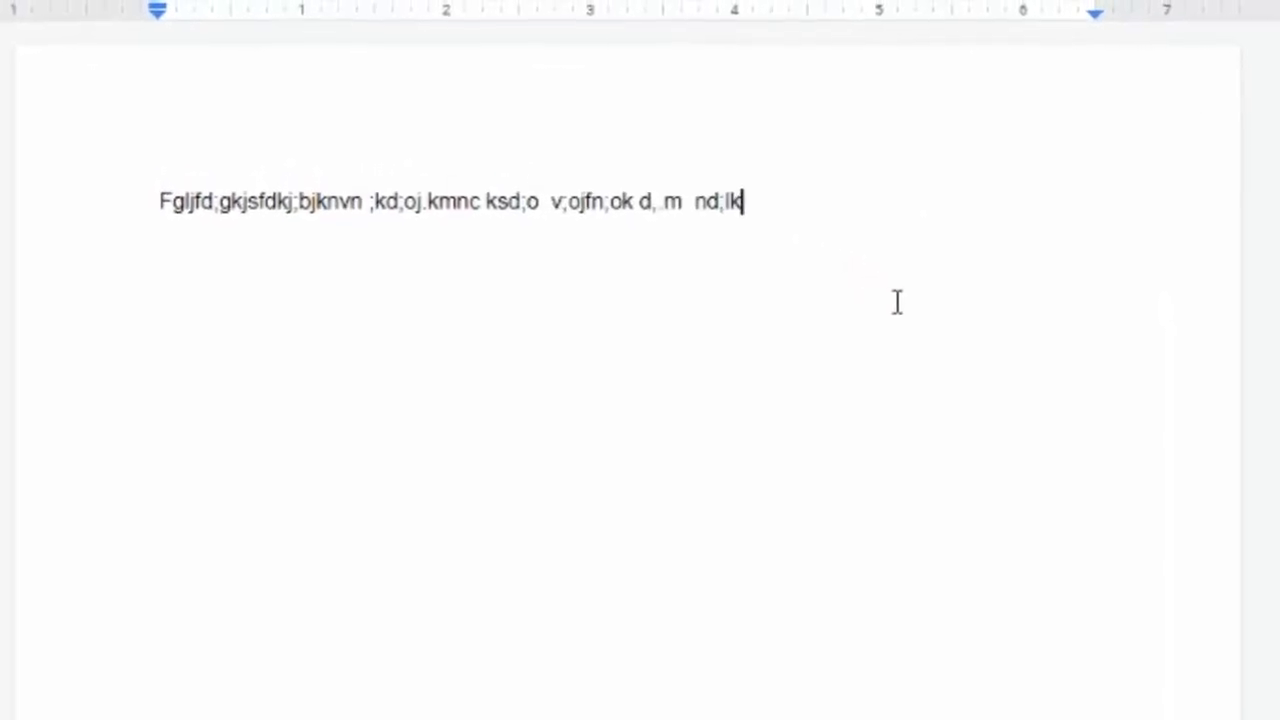
text( s.lnf;lnk "dfgjdfkjnvcbk;nj)
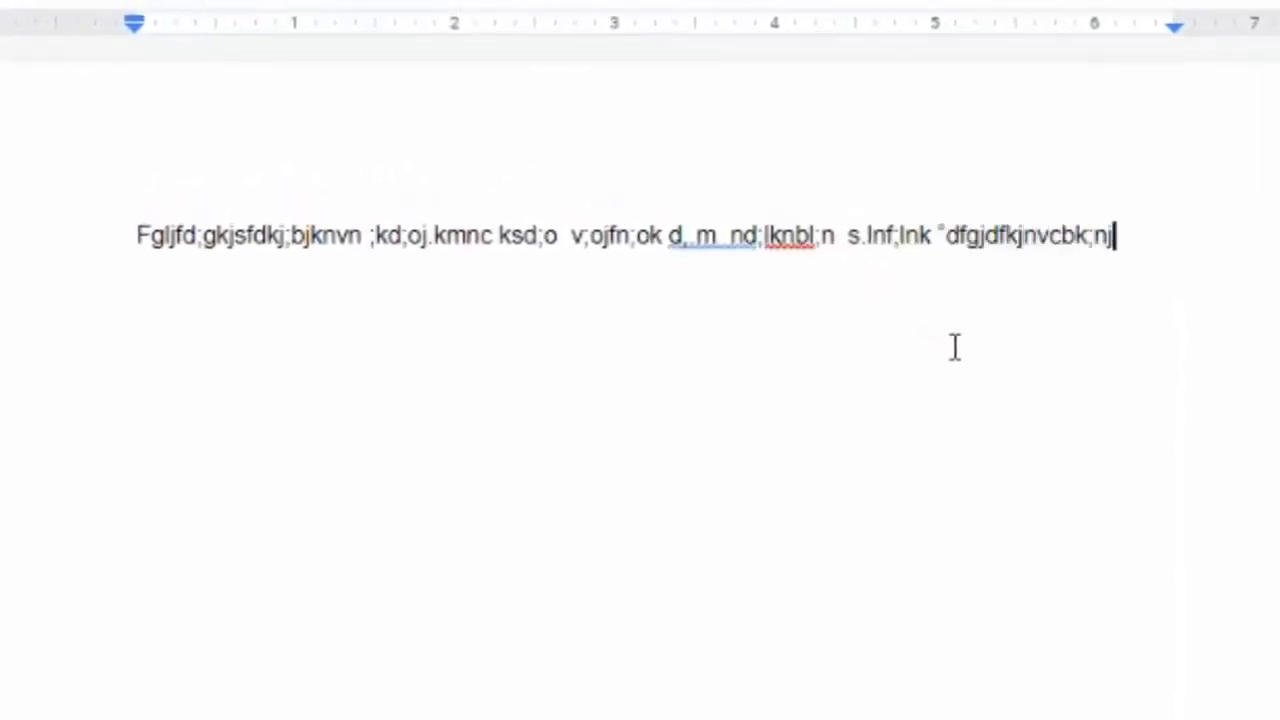
text(d; mlld;cvlkmlgdlkjn lknlkdr;ogijbkl kndf;jng)
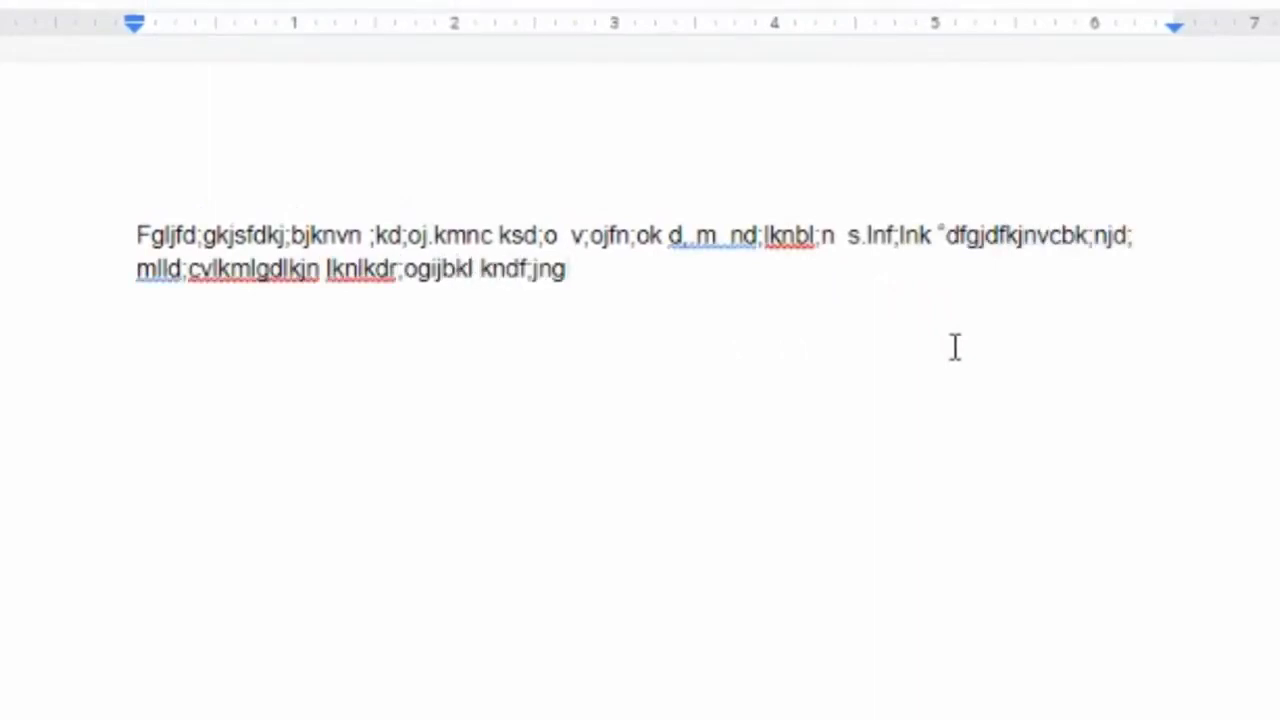
text(")
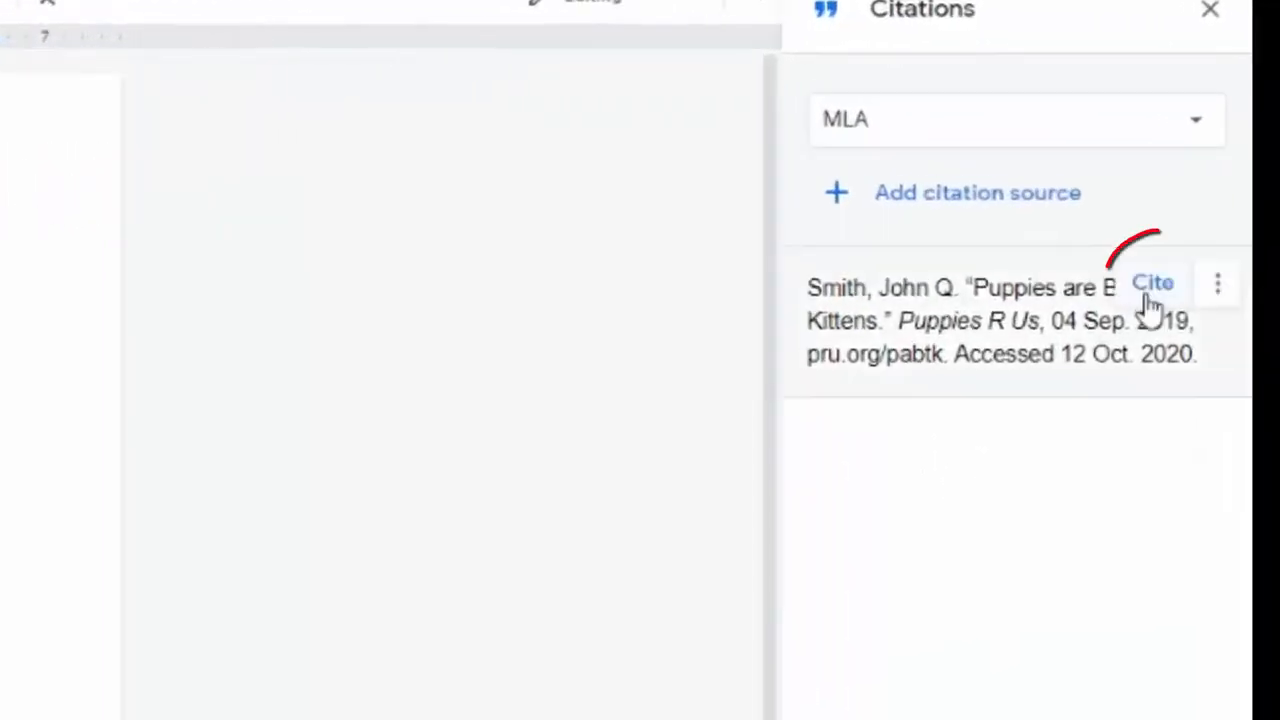
Step: Cite the Smith source after the quote, add a period, and dismiss the source's options menu
click(1150, 290)
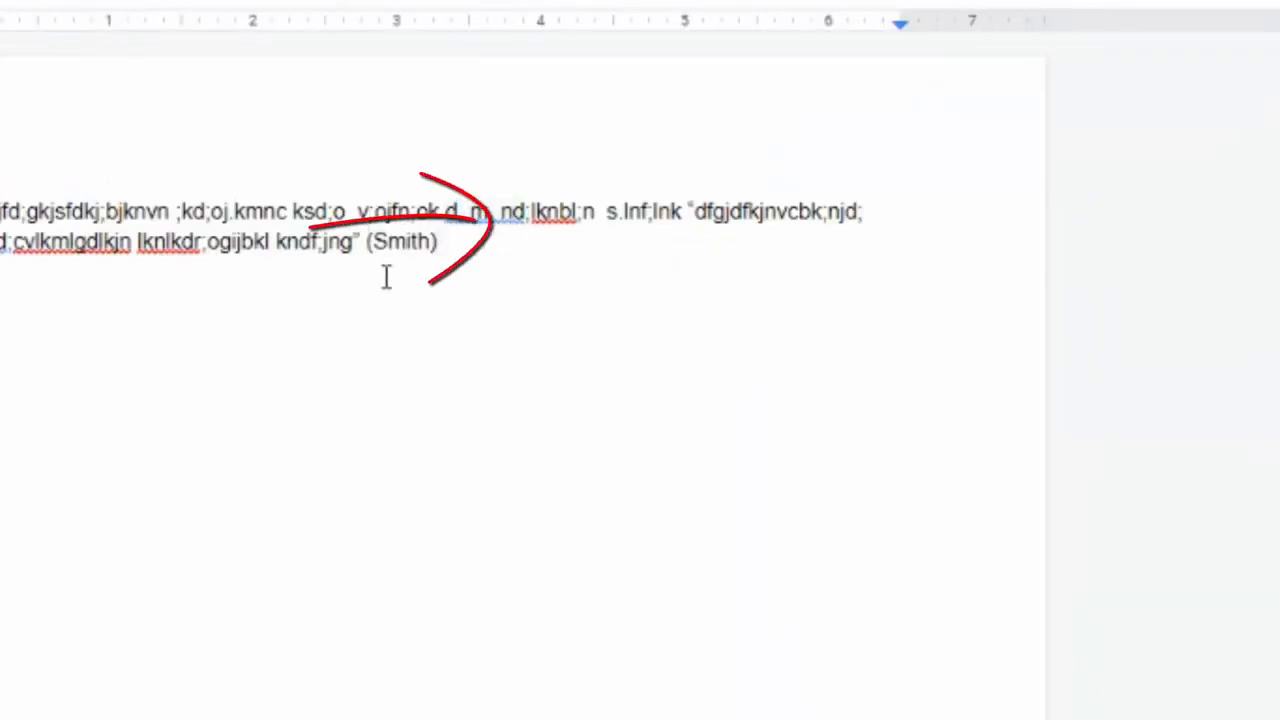
text(.)
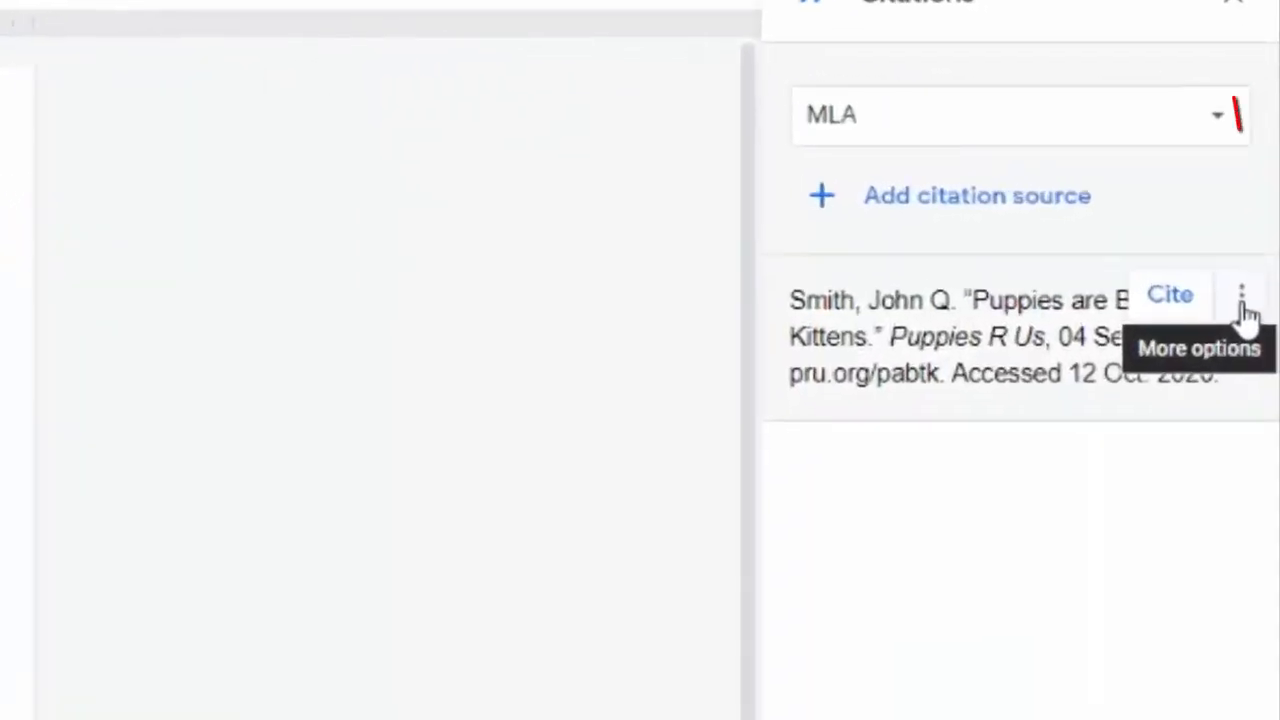
click(1242, 300)
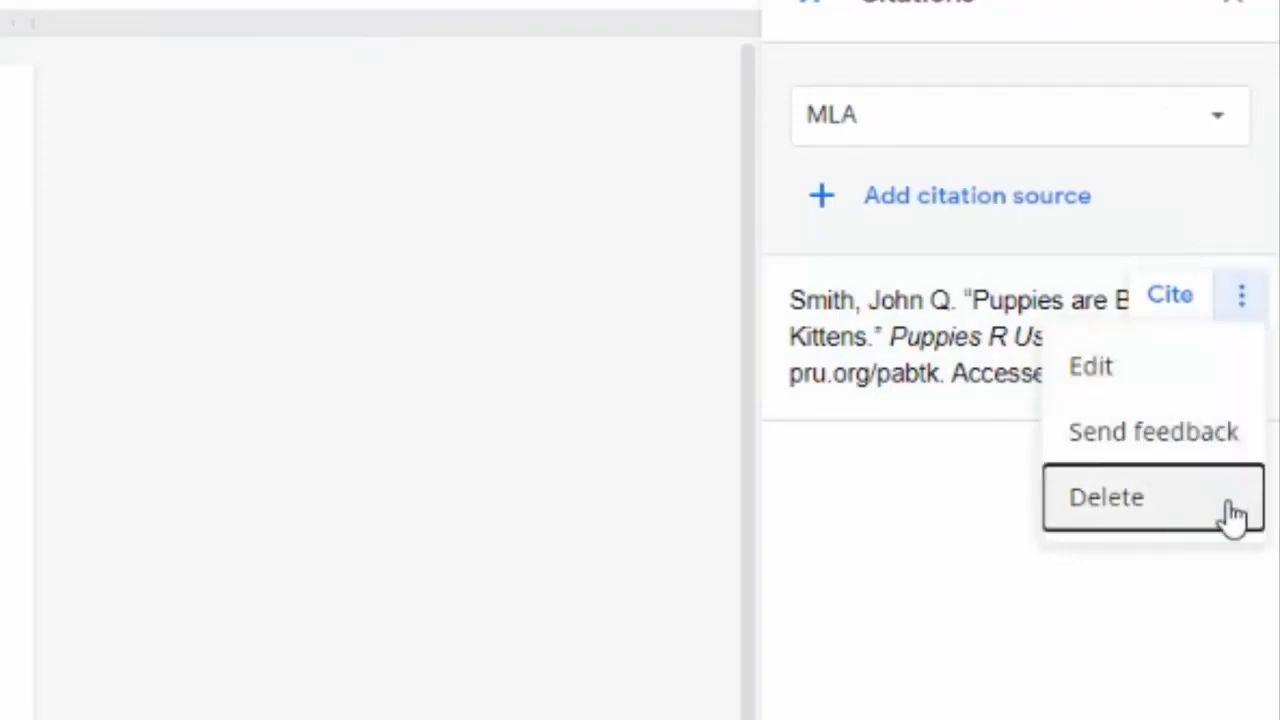
click(673, 171)
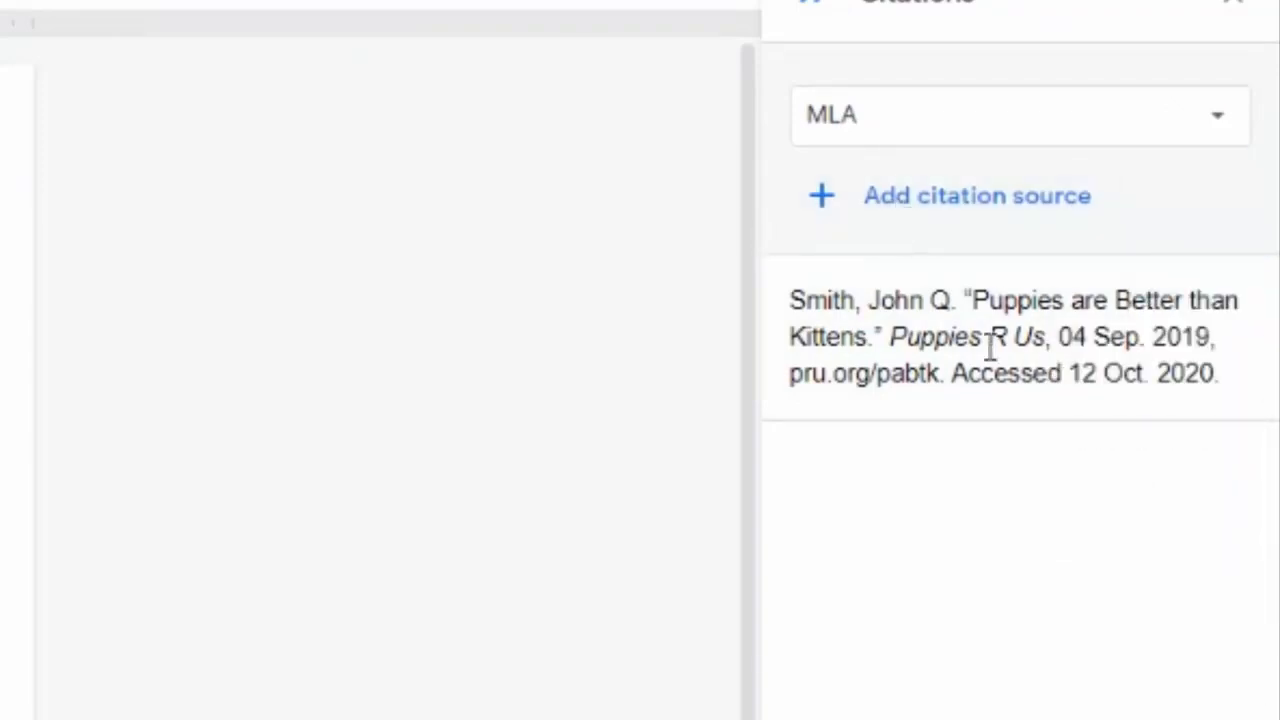
mouse_move(931, 326)
mouse_move(1005, 421)
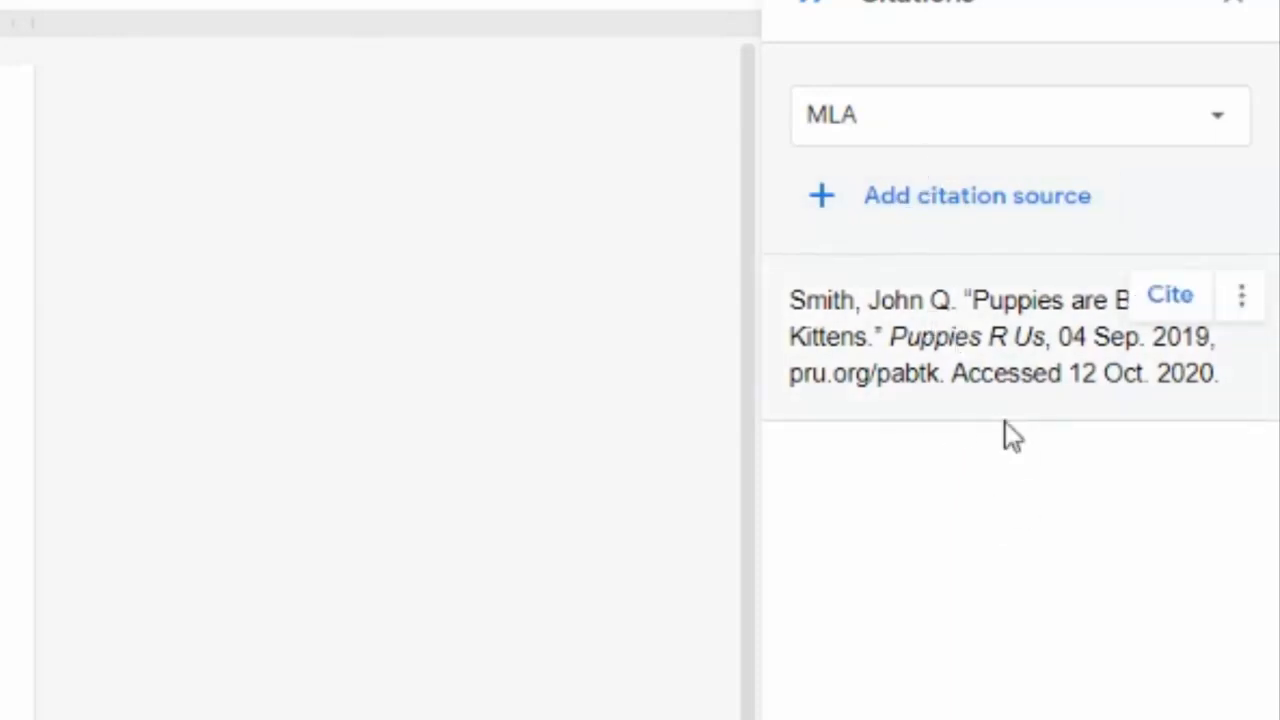
Step: Add the 'Stuff.' website source from Things at stuff.com/things, accessed 12 Oct. 2020
click(975, 200)
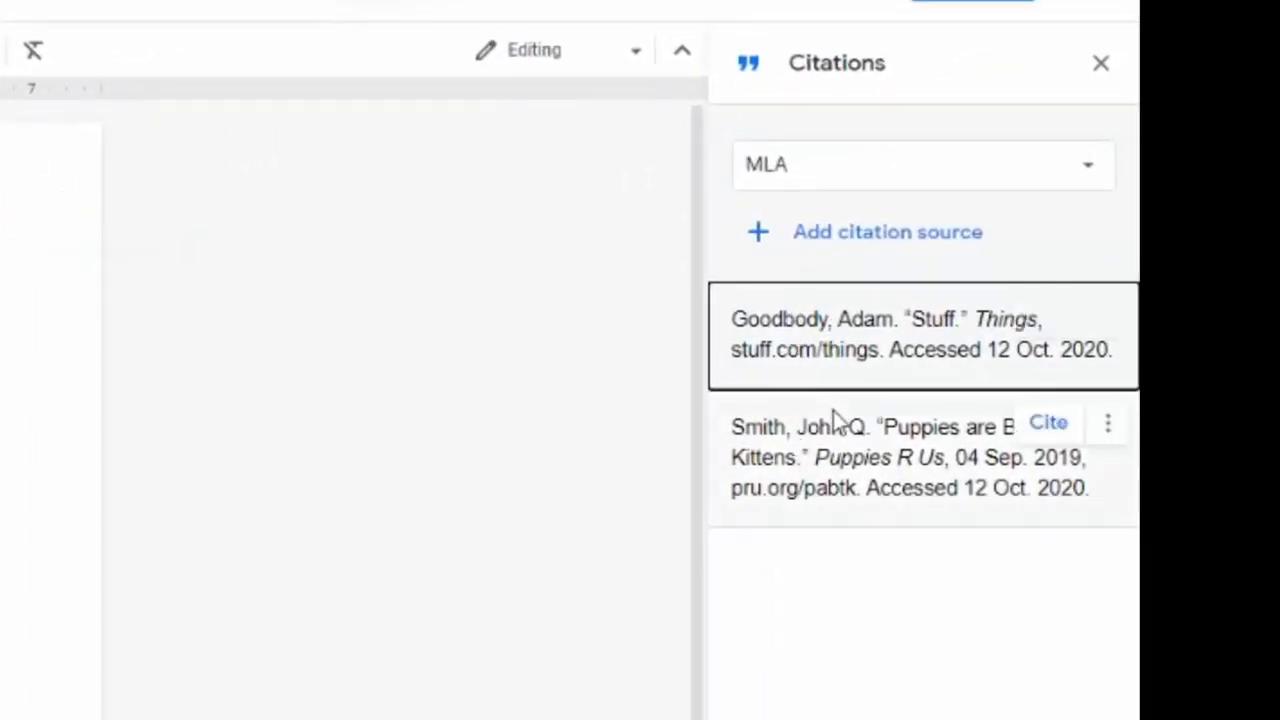
click(921, 665)
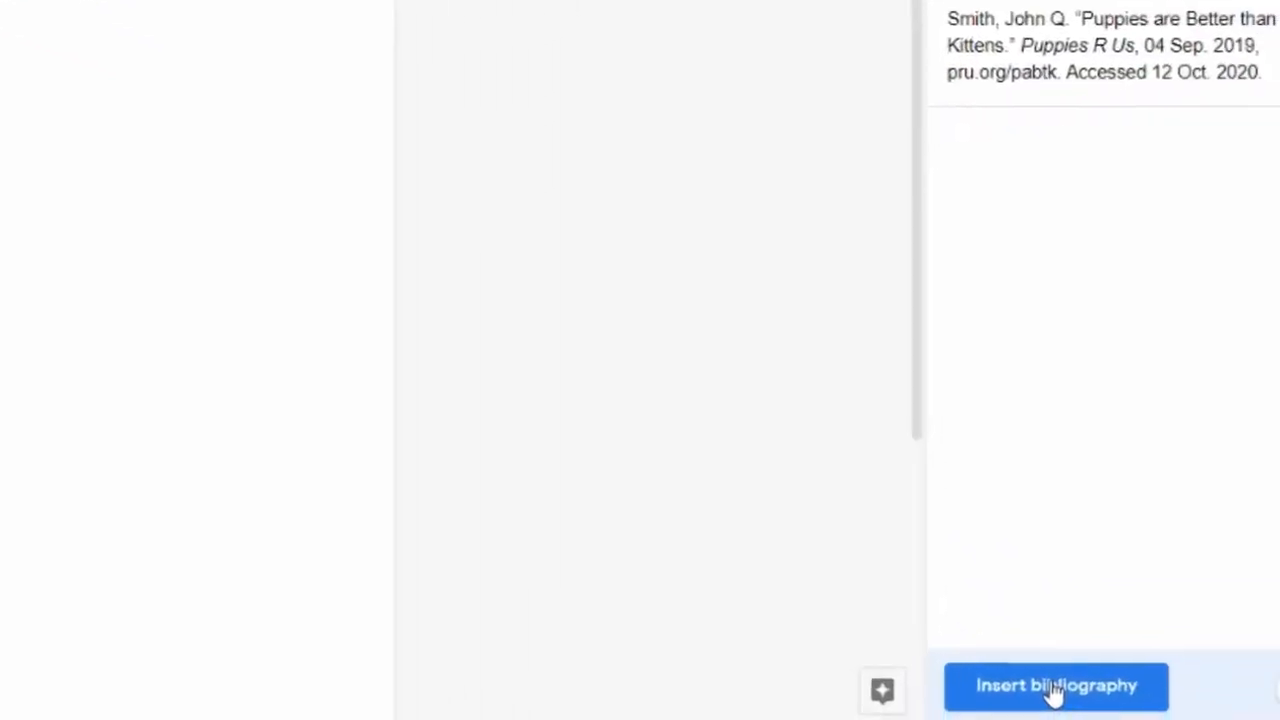
Step: Insert the bibliography and rename its heading to 'Works Cited'
click(1022, 686)
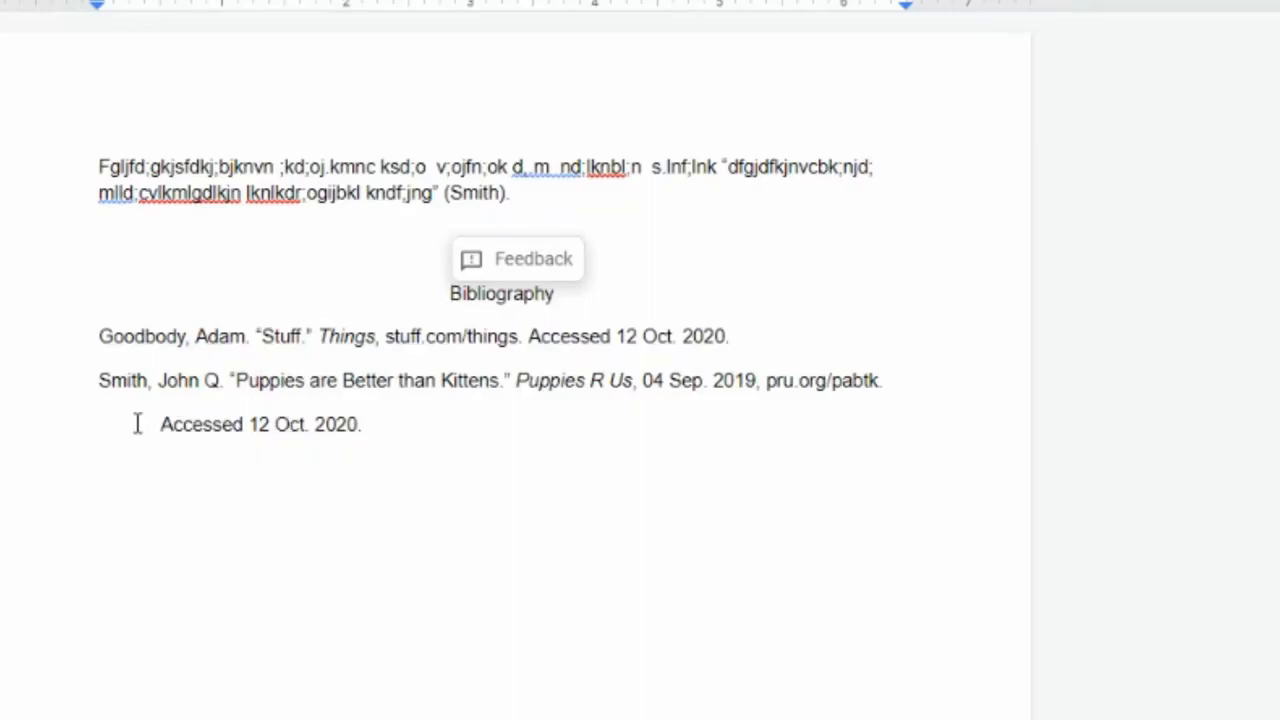
double_click(501, 300)
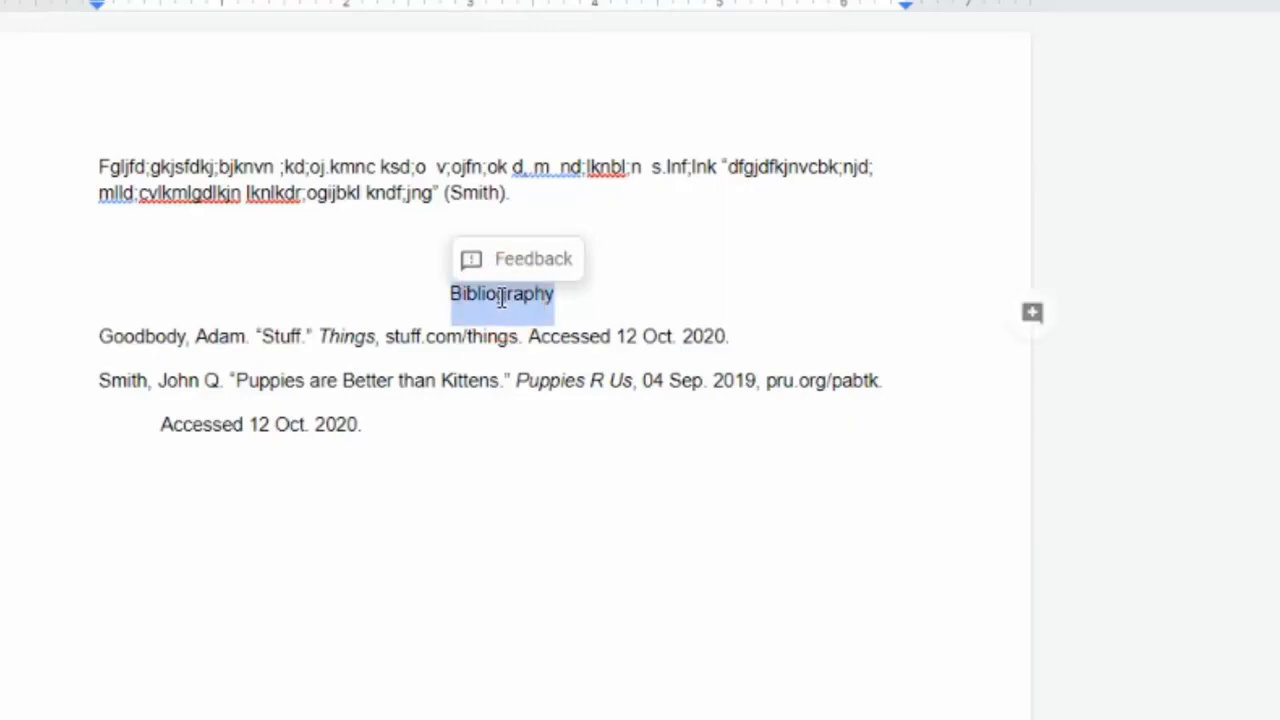
text(Works Ci)
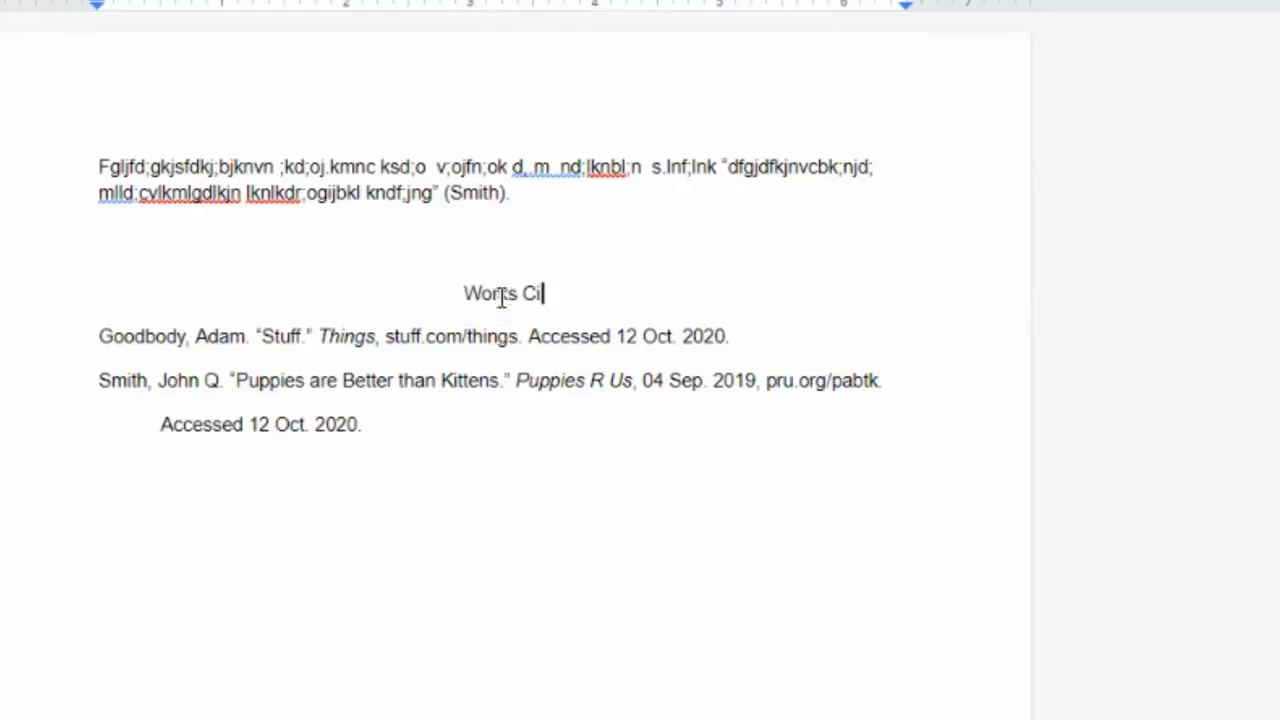
text(ted)
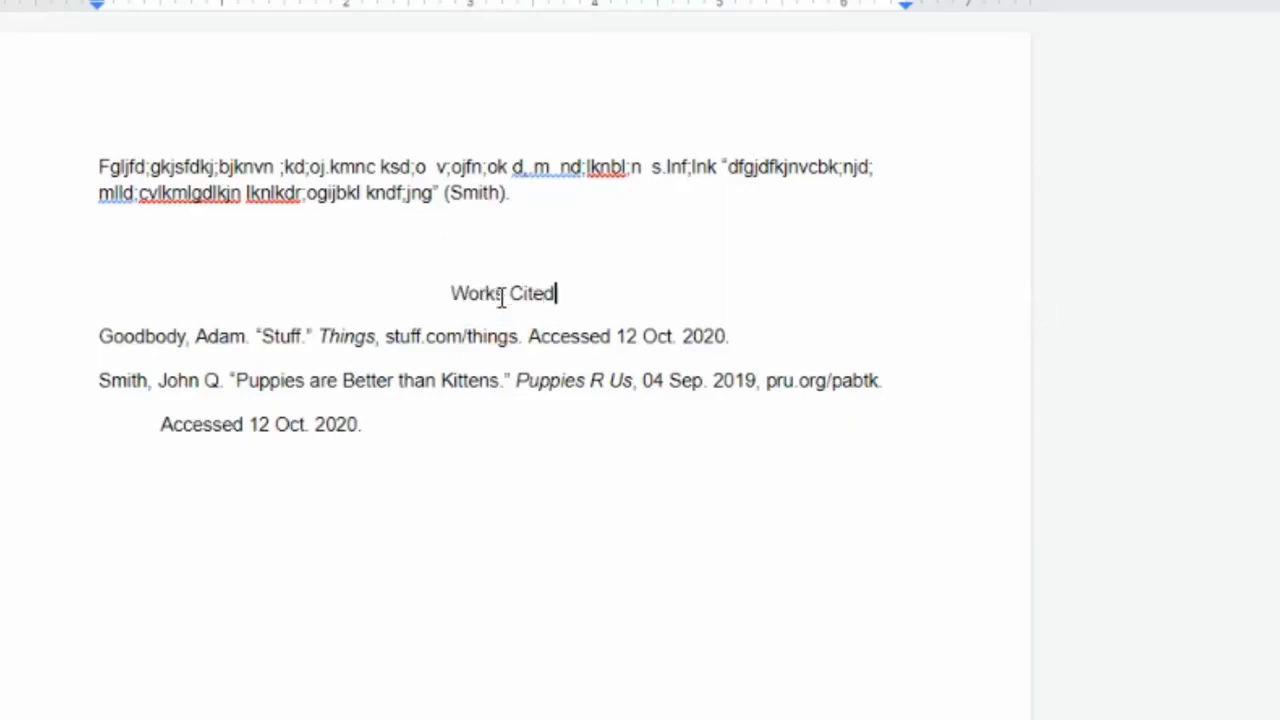
click(537, 443)
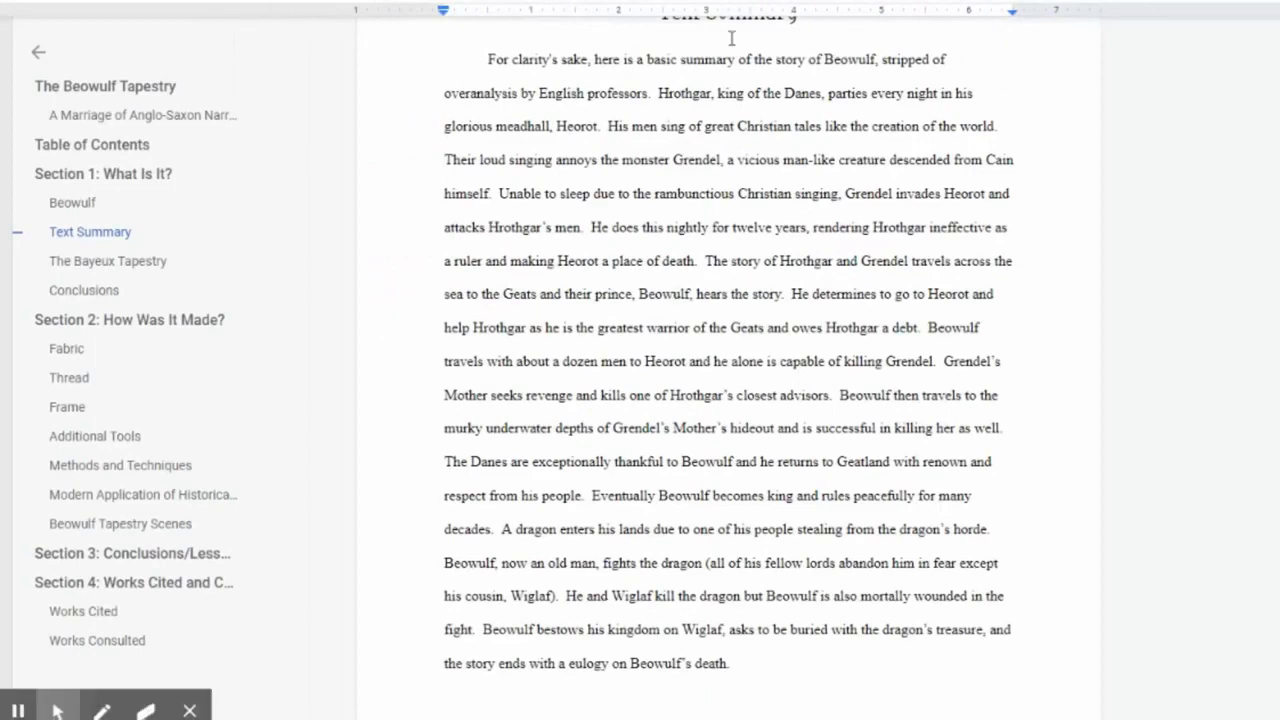
Step: Open Citations in the Beowulf Tapestry paper and scroll to its Works Cited page
key(alt+t)
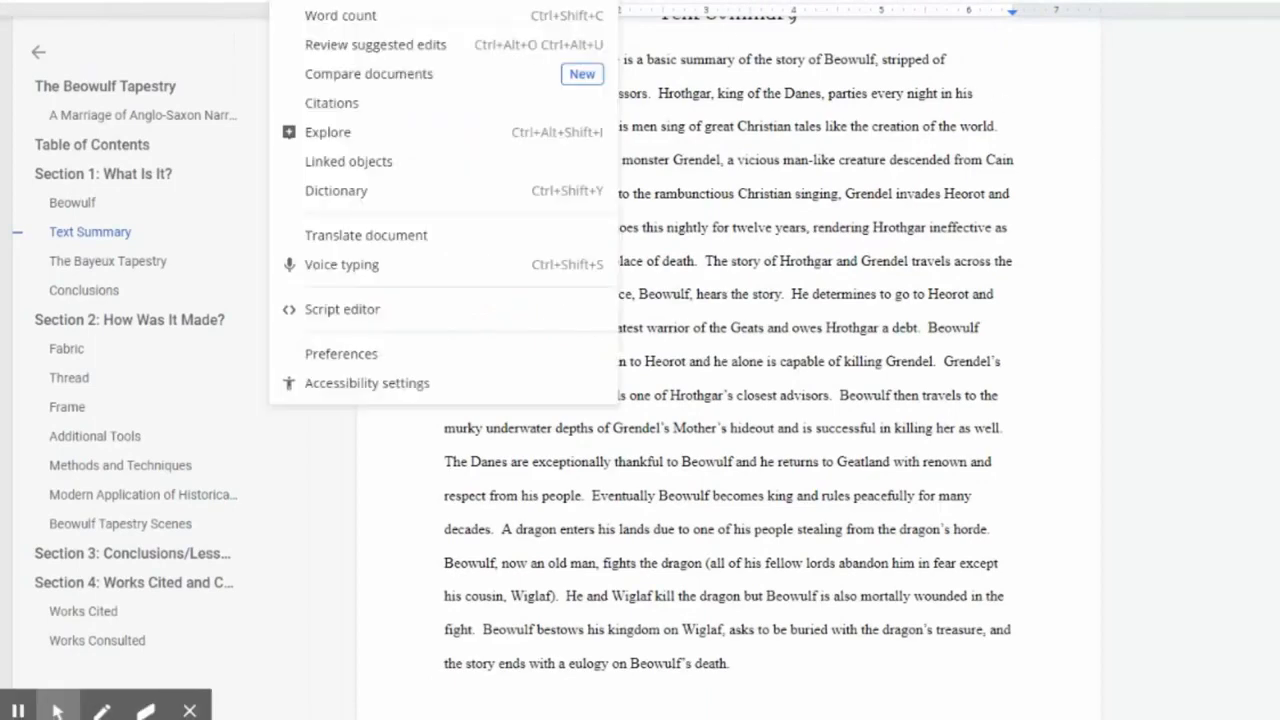
click(289, 103)
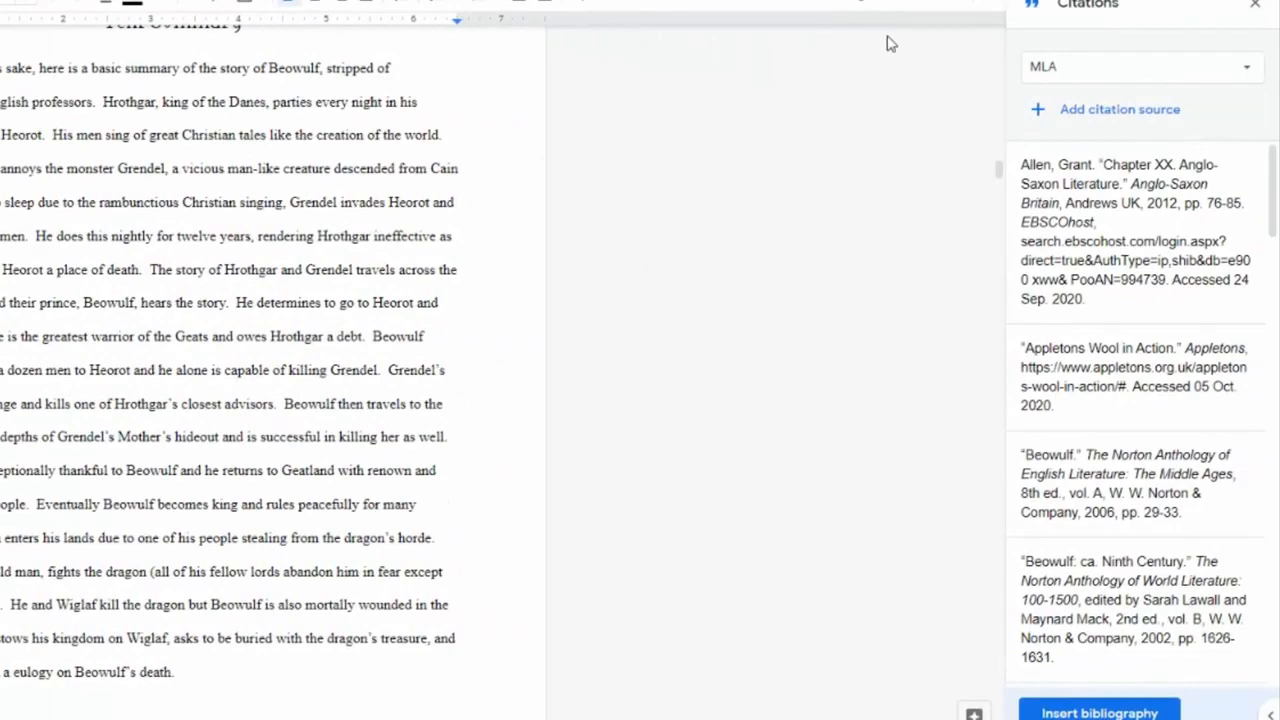
scroll(1167, 224, down, 5)
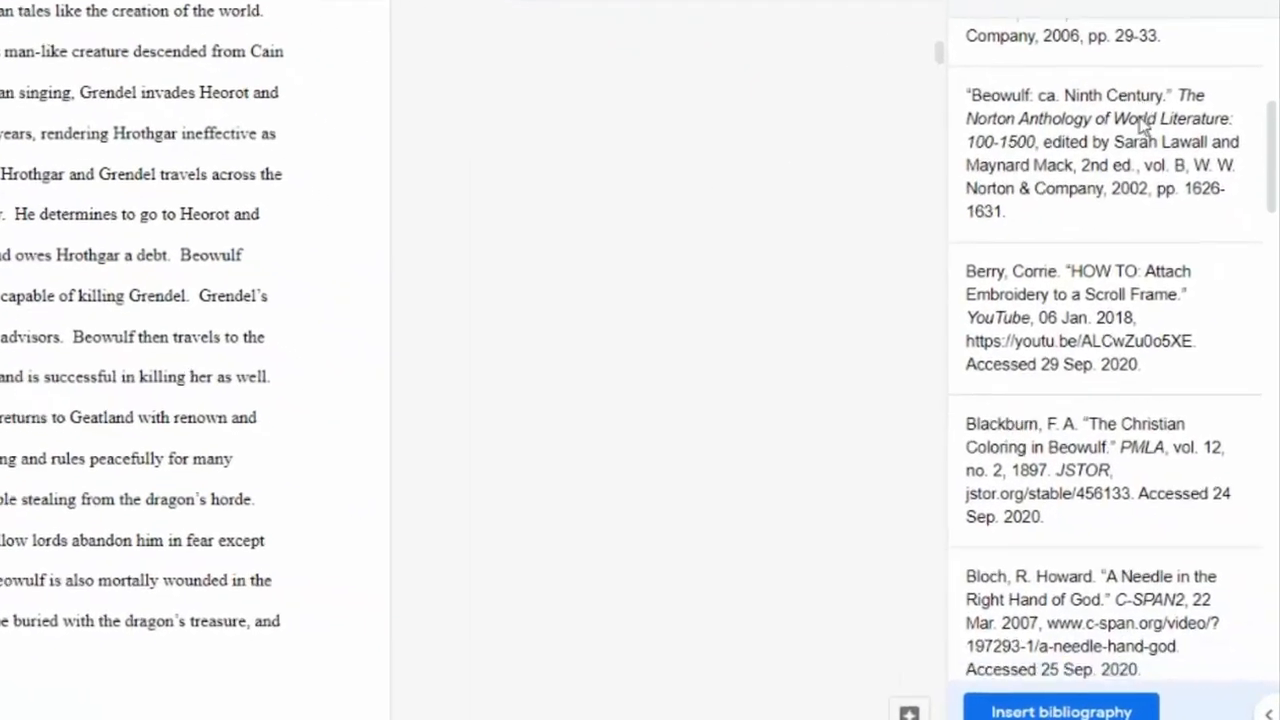
scroll(1141, 120, down, 10)
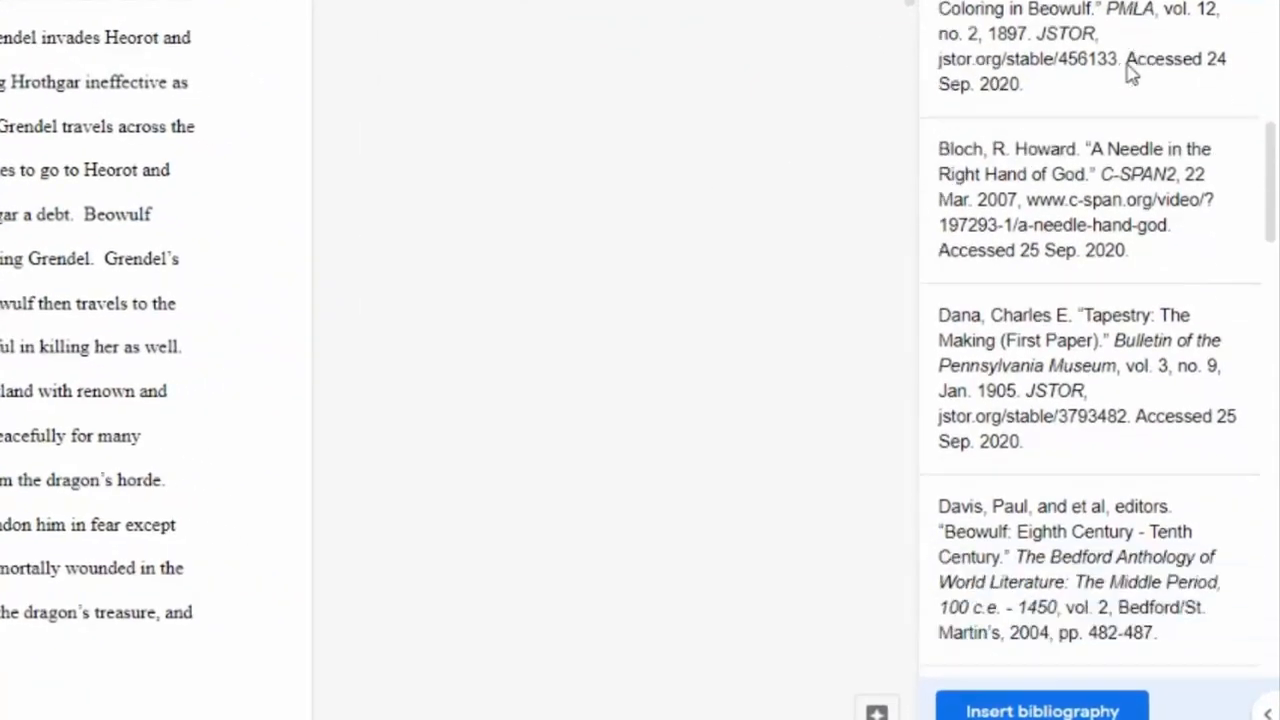
scroll(1130, 75, down, 8)
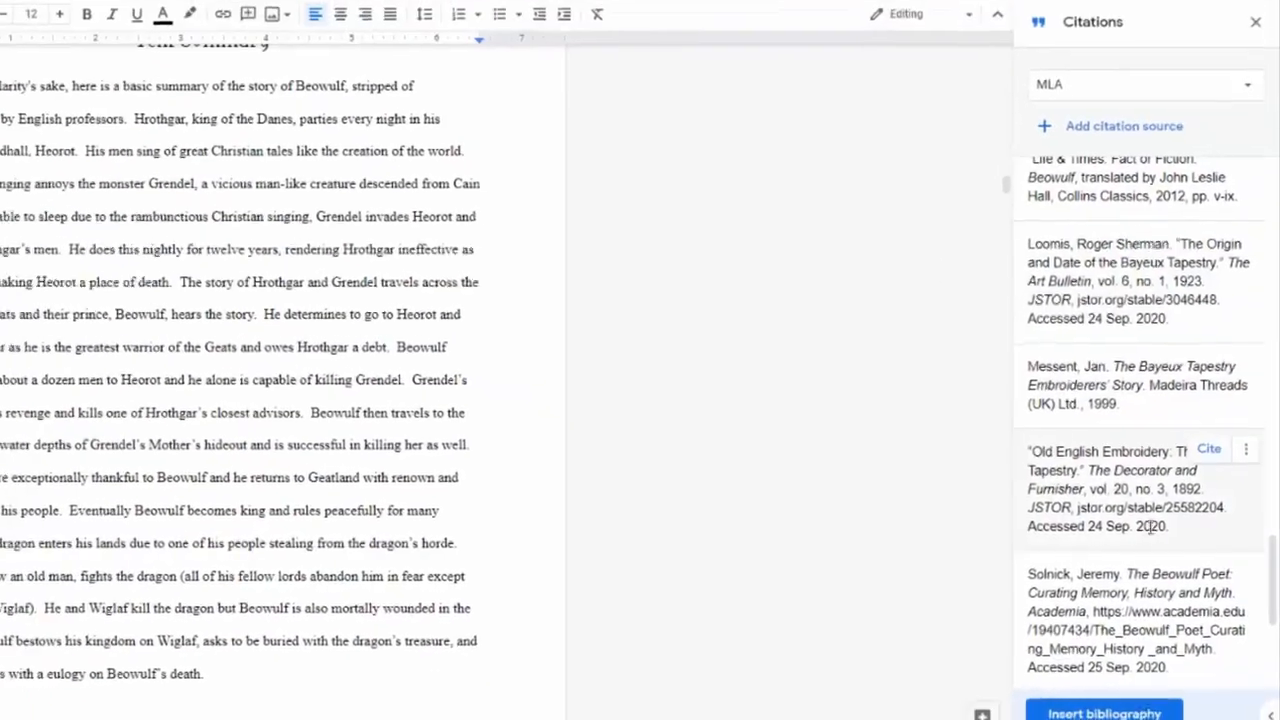
scroll(441, 534, down, 10)
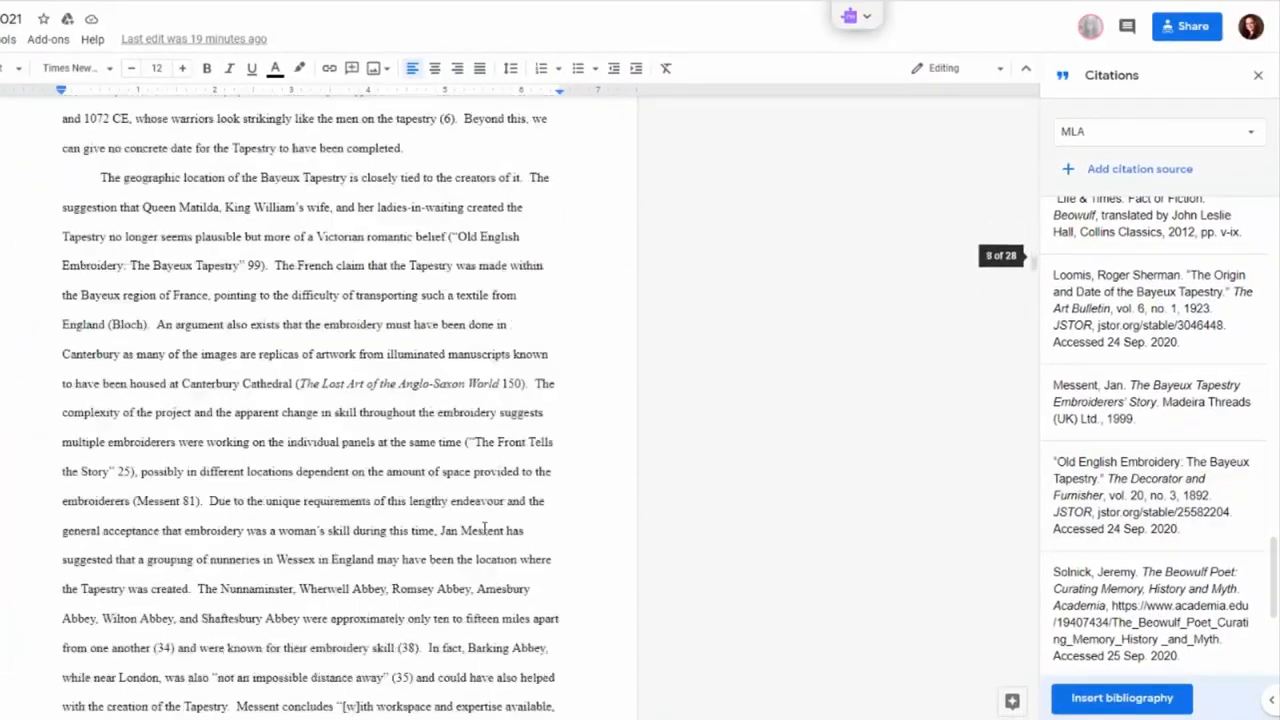
scroll(484, 530, down, 5)
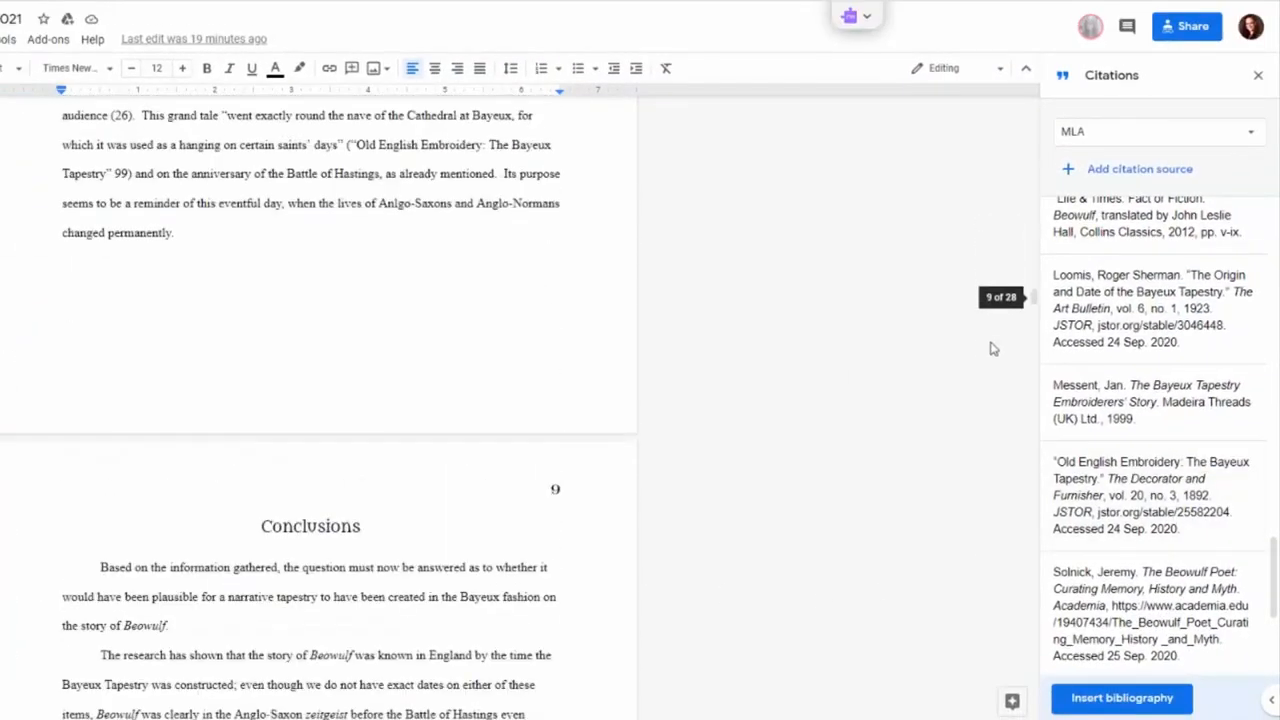
drag(1034, 296, 1034, 665)
scroll(186, 347, down, 1)
scroll(190, 343, down, 1)
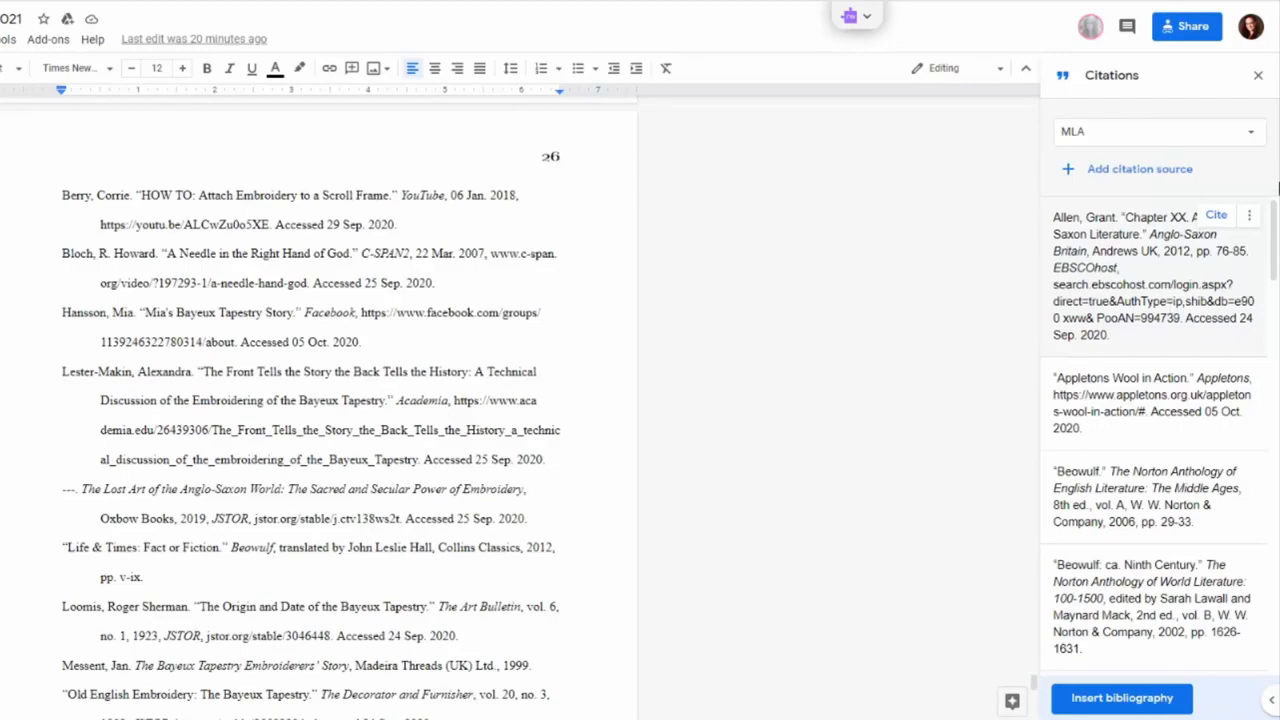
click(1214, 133)
click(1219, 205)
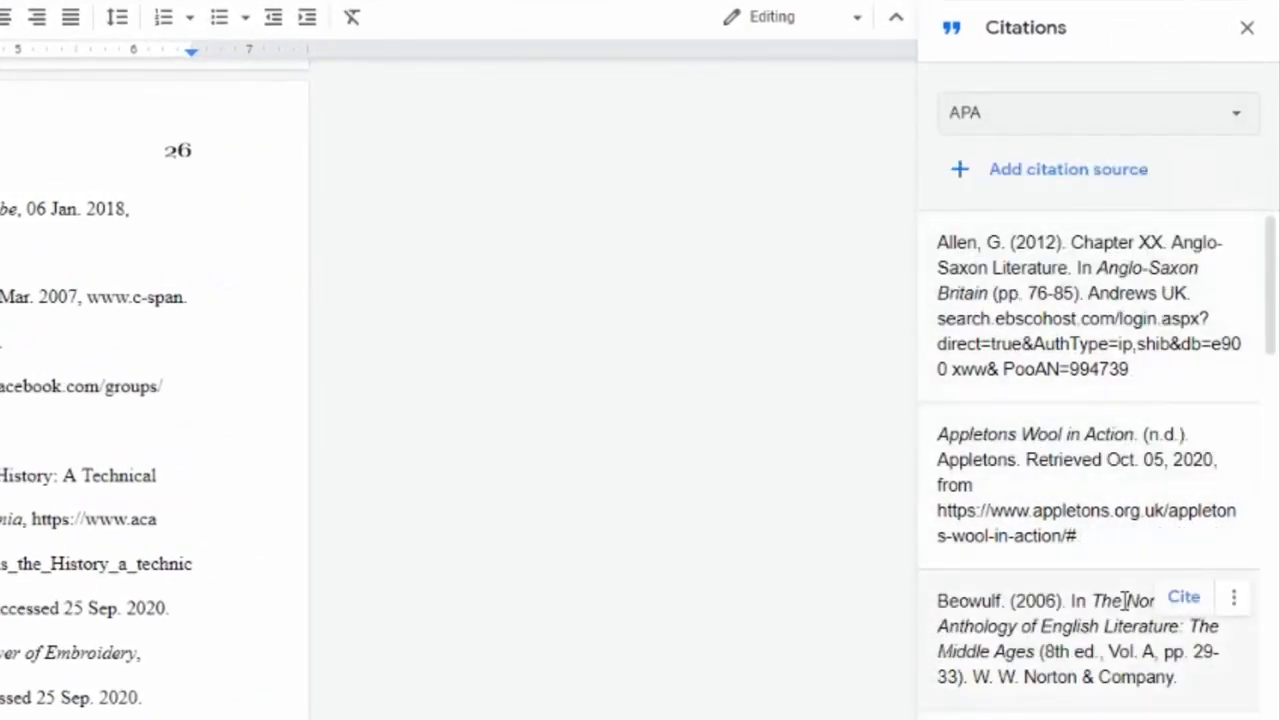
click(1157, 132)
click(1150, 175)
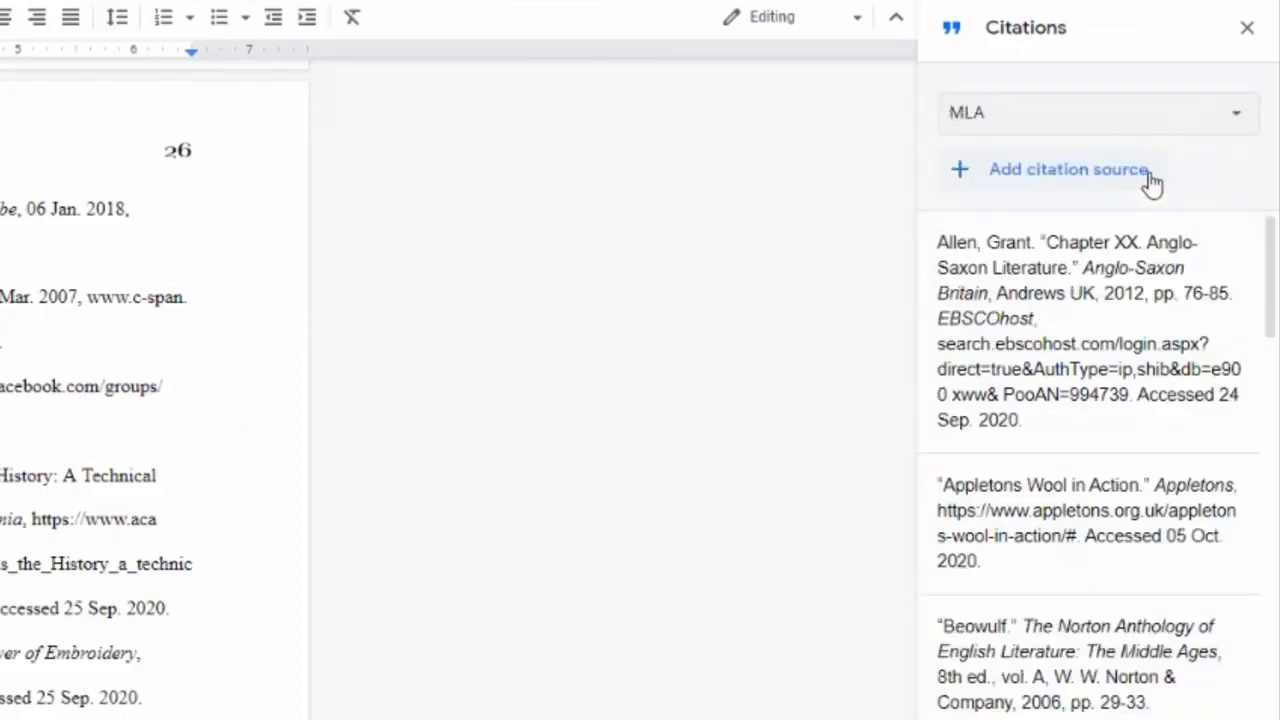